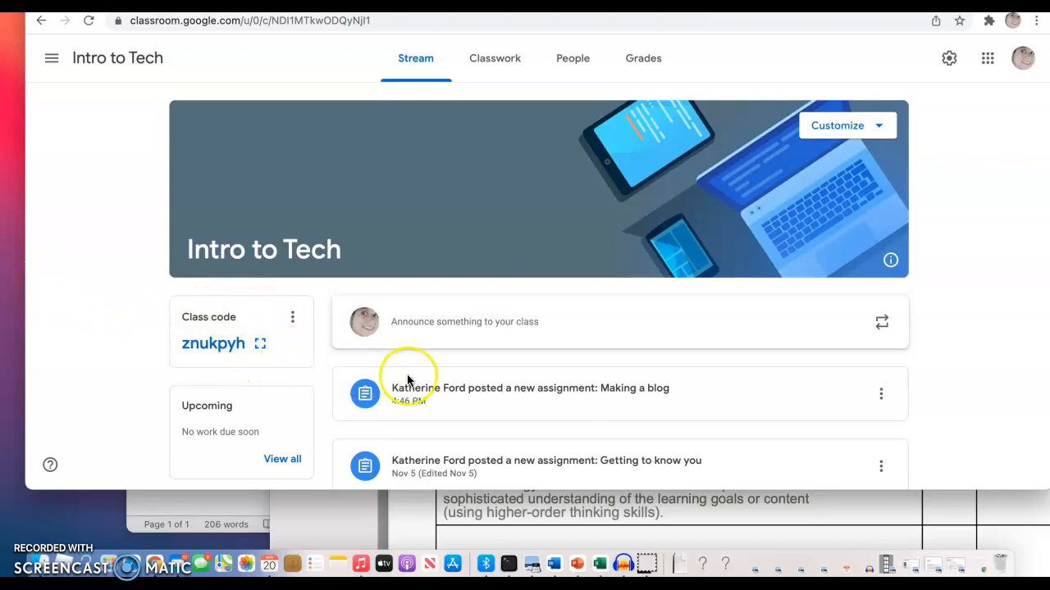
View the Making a blog assignment in the Intro to Tech classwork and switch to the Edublogs website
{"action": "left_click", "coordinate": [496, 62]}
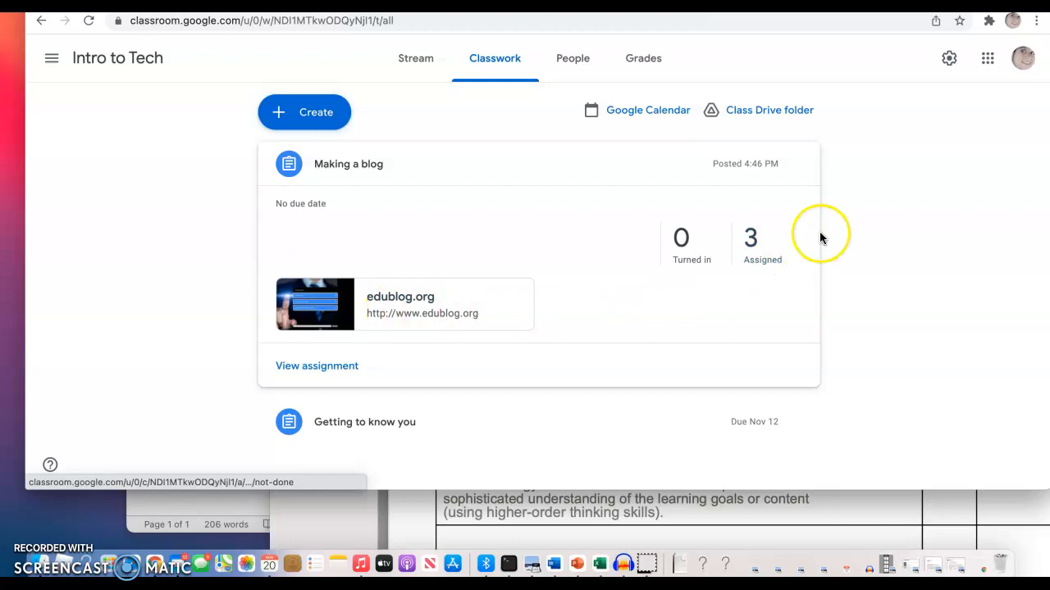
{"action": "left_click", "coordinate": [894, 4]}
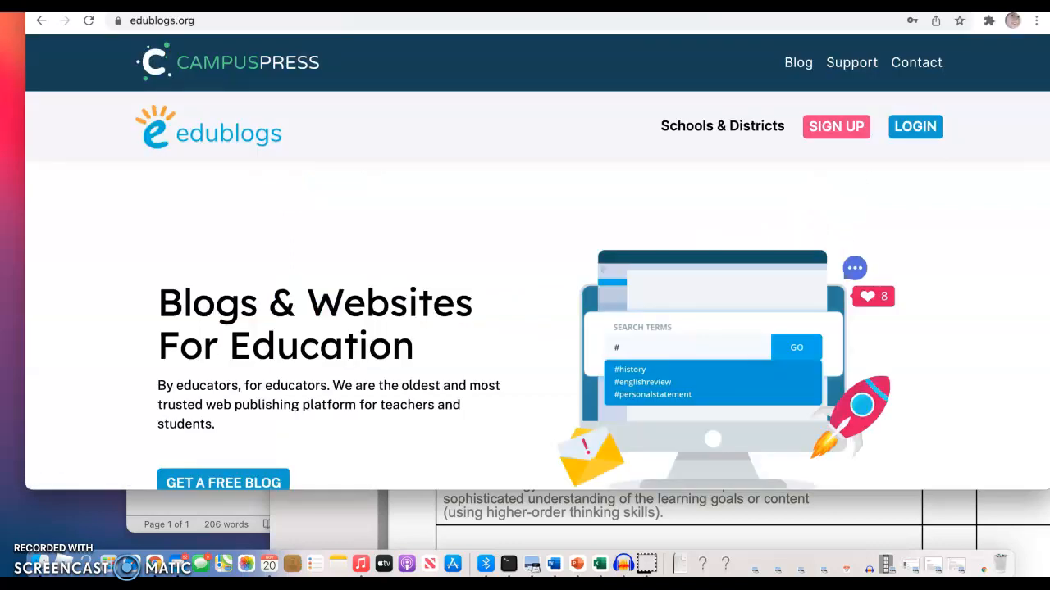
{"action": "scroll", "coordinate": [301, 242], "scroll_direction": "down", "scroll_amount": 2}
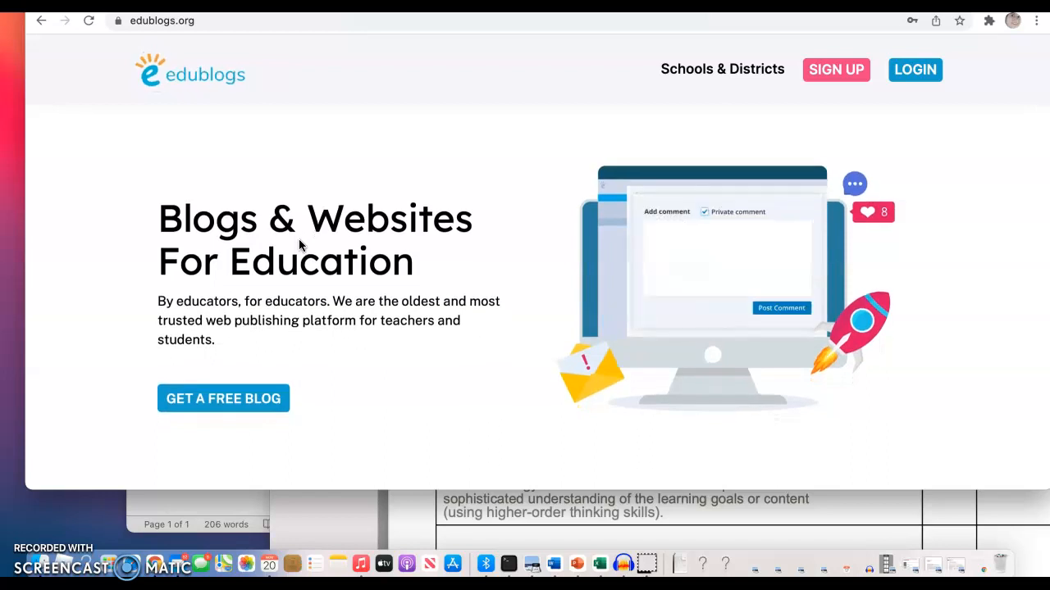
{"action": "scroll", "coordinate": [299, 239], "scroll_direction": "up", "scroll_amount": 1}
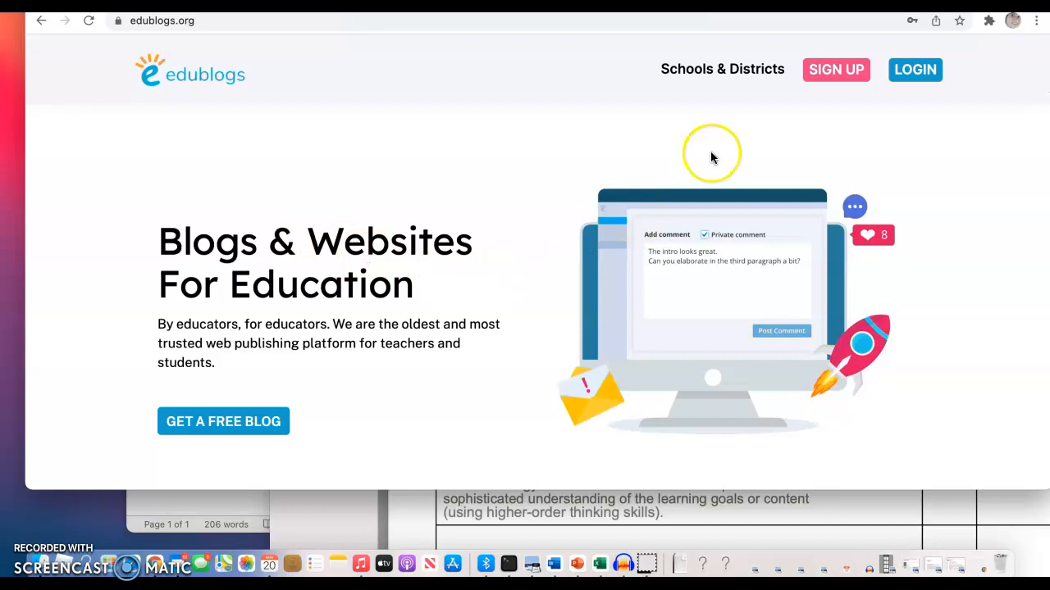
Go through the Edublogs sign-up form to the login page and log in to the existing account with the prefilled credentials
{"action": "left_click", "coordinate": [838, 71]}
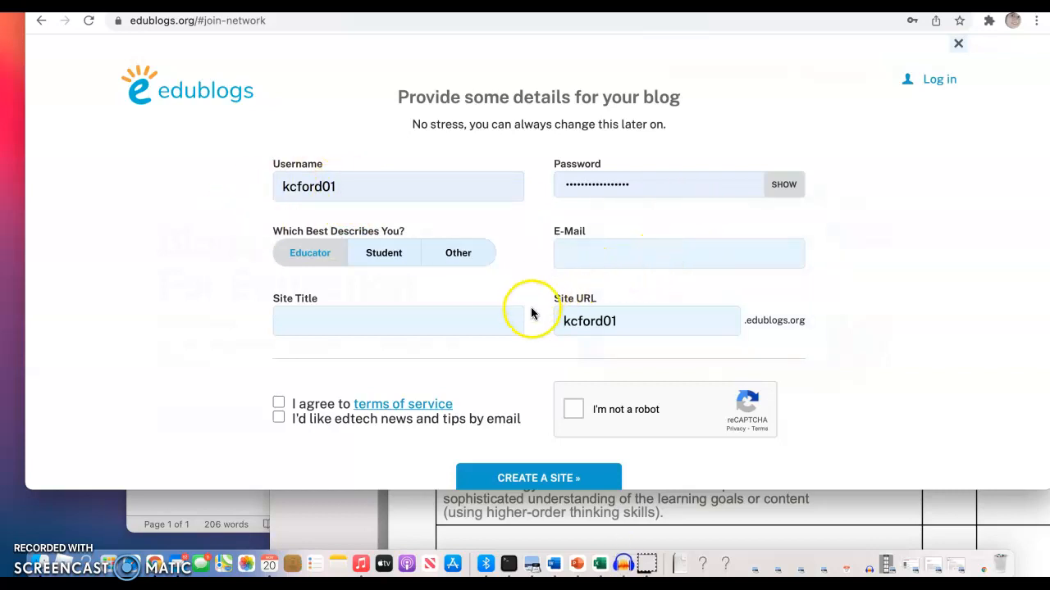
{"action": "scroll", "coordinate": [545, 347], "scroll_direction": "down", "scroll_amount": 1}
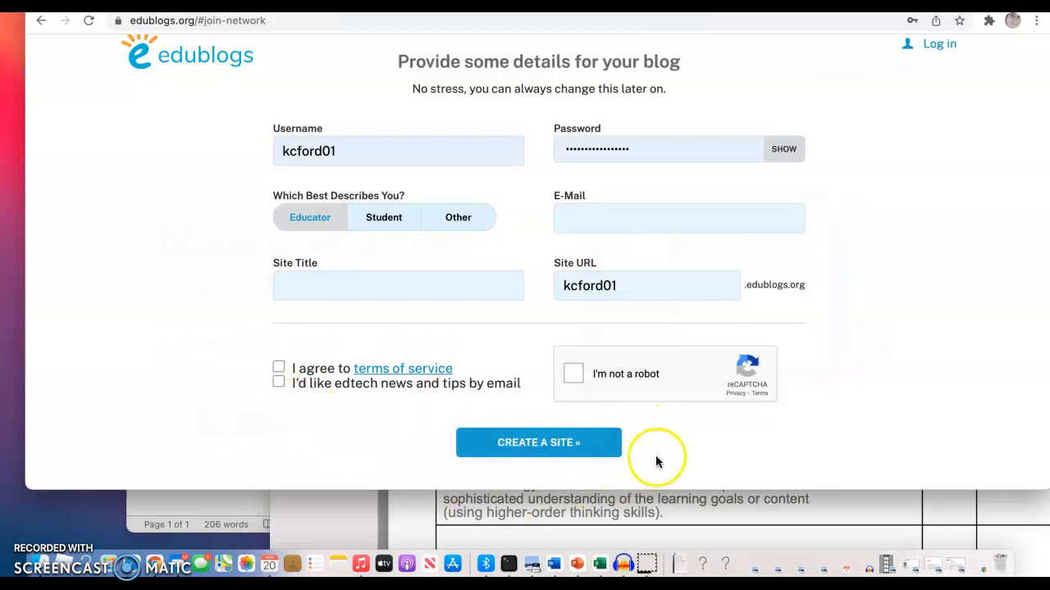
{"action": "left_click", "coordinate": [939, 45]}
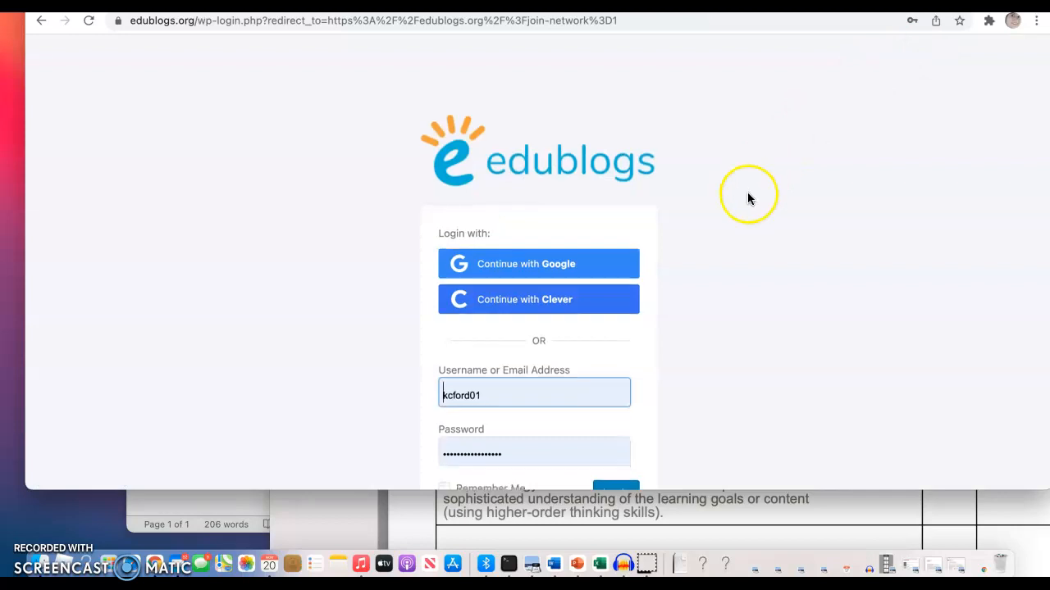
{"action": "scroll", "coordinate": [745, 193], "scroll_direction": "down", "scroll_amount": 2}
{"action": "left_click", "coordinate": [611, 409]}
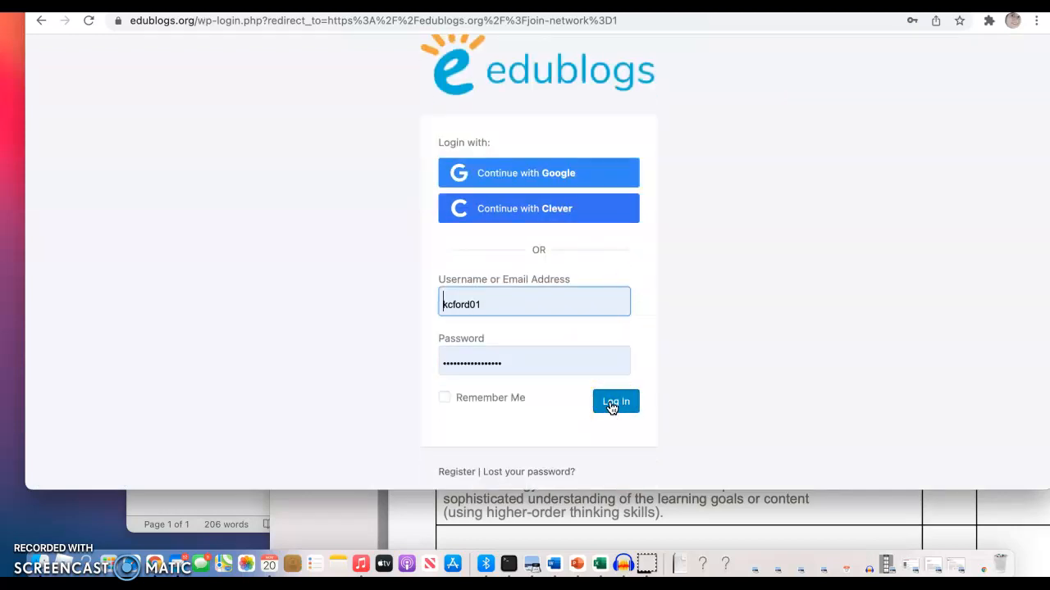
{"action": "left_click", "coordinate": [611, 408]}
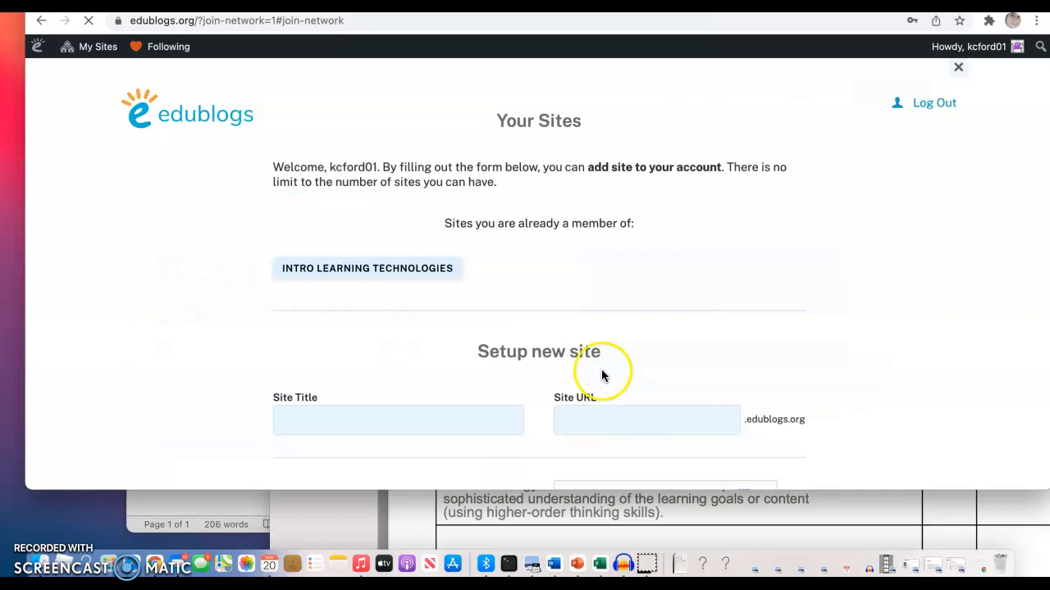
Create a new site titled Teacher with the URL practicethis01, agreeing to the terms of service and completing the robot check
{"action": "scroll", "coordinate": [600, 288], "scroll_direction": "down", "scroll_amount": 1}
{"action": "scroll", "coordinate": [600, 289], "scroll_direction": "down", "scroll_amount": 1}
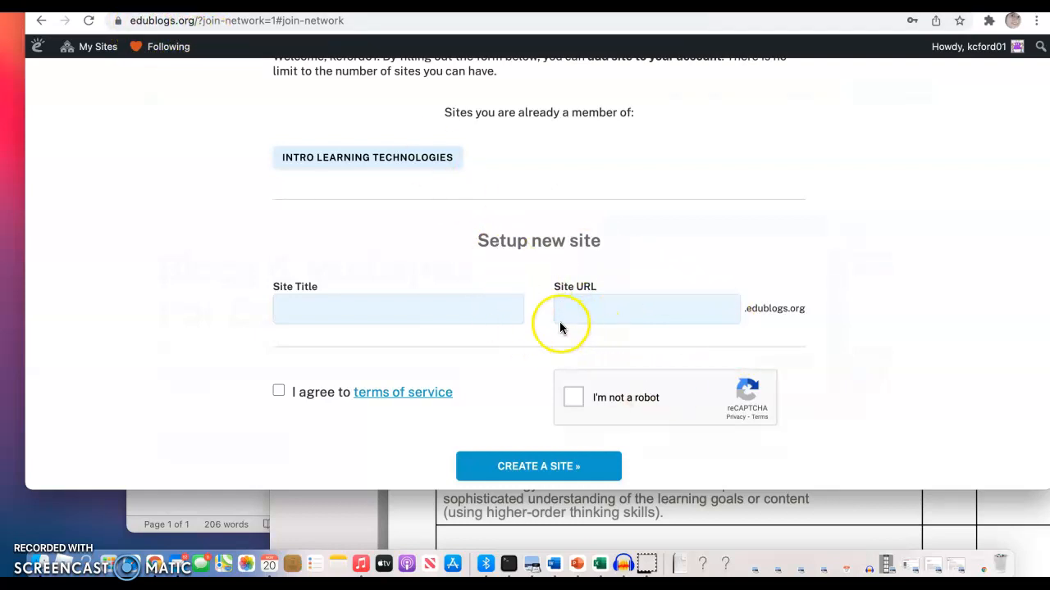
{"action": "scroll", "coordinate": [546, 285], "scroll_direction": "up", "scroll_amount": 3}
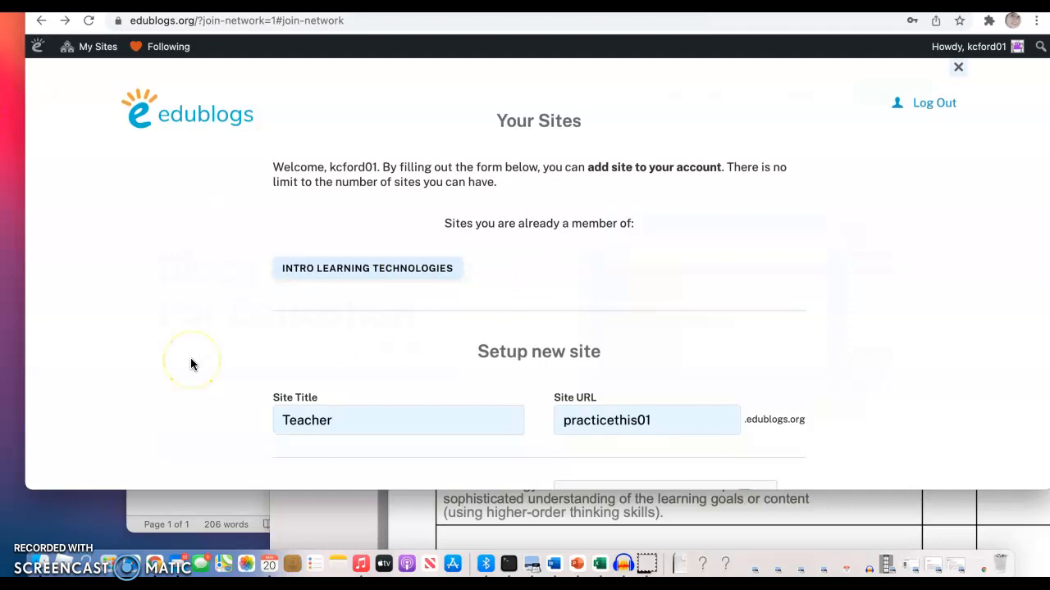
{"action": "left_click", "coordinate": [505, 398]}
{"action": "scroll", "coordinate": [505, 399], "scroll_direction": "down", "scroll_amount": 1}
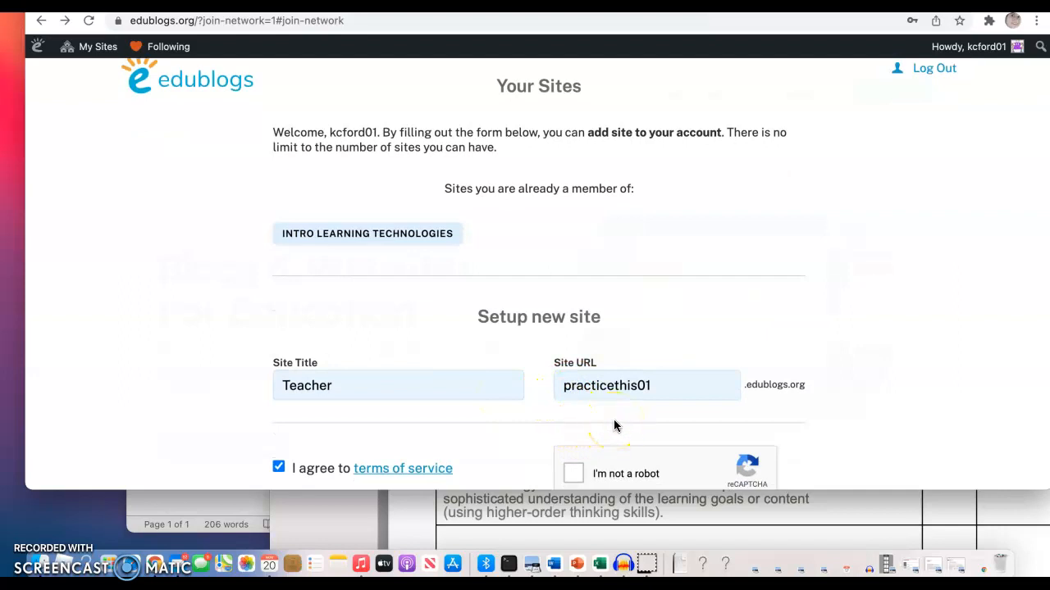
{"action": "scroll", "coordinate": [614, 425], "scroll_direction": "down", "scroll_amount": 2}
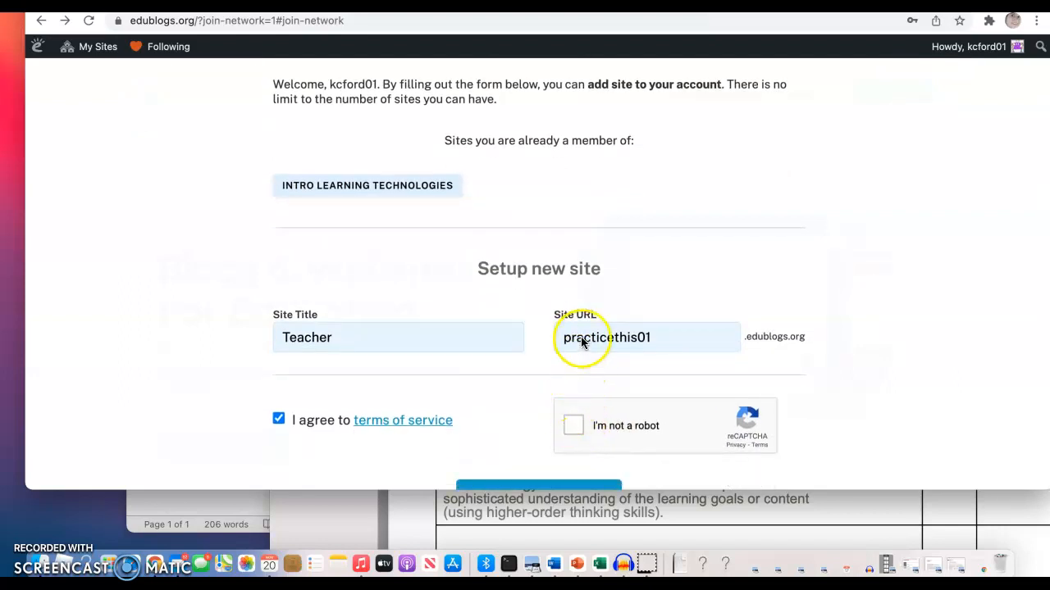
{"action": "left_click", "coordinate": [576, 425]}
{"action": "scroll", "coordinate": [576, 424], "scroll_direction": "down", "scroll_amount": 1}
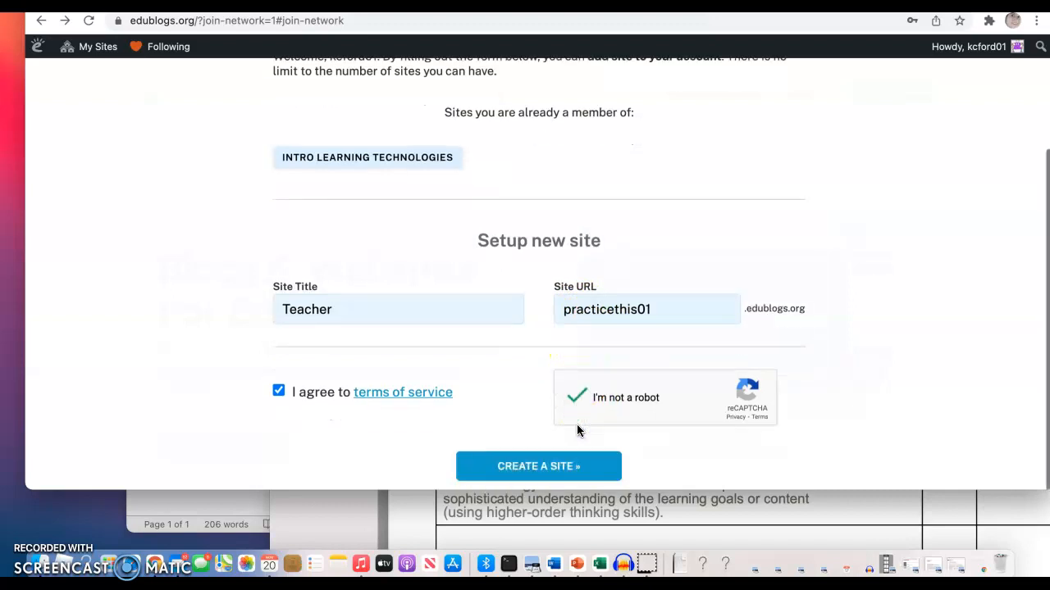
{"action": "left_click", "coordinate": [522, 469]}
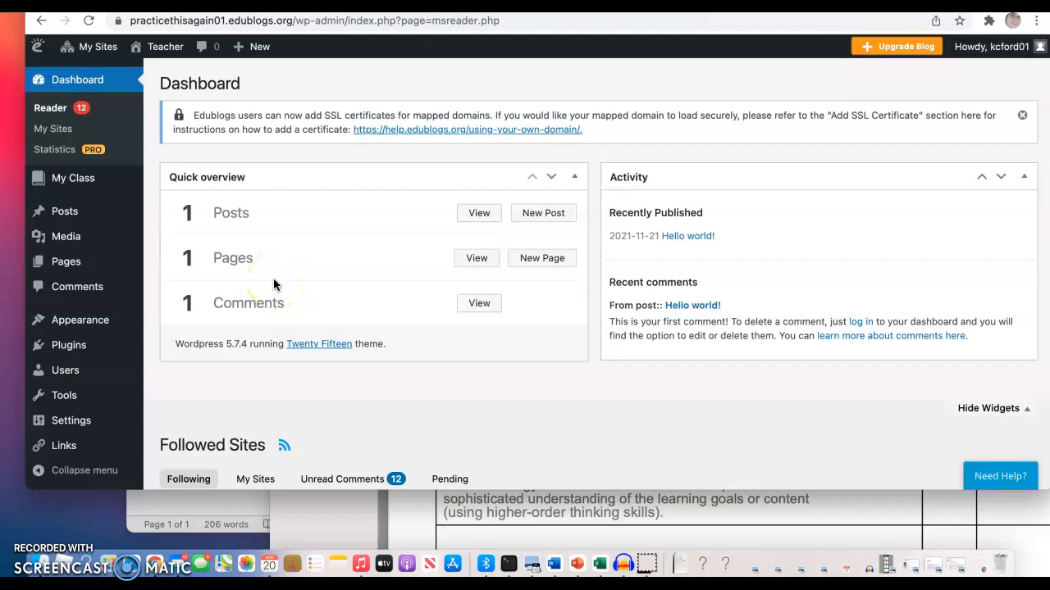
Look over the new site's dashboard and browse the themes available for its appearance
{"action": "scroll", "coordinate": [374, 294], "scroll_direction": "down", "scroll_amount": 2}
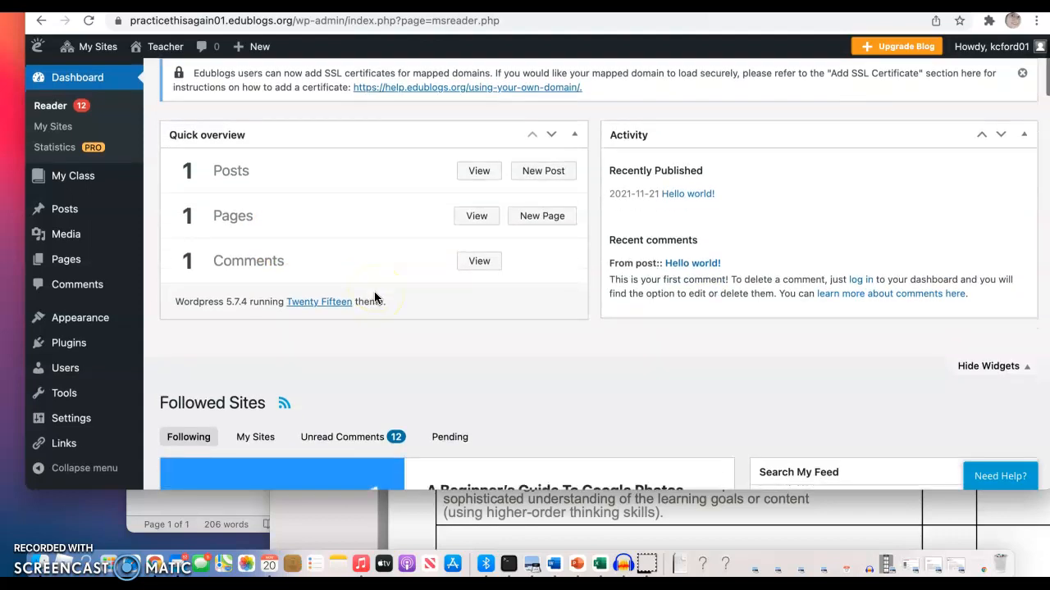
{"action": "scroll", "coordinate": [375, 297], "scroll_direction": "down", "scroll_amount": 3}
{"action": "scroll", "coordinate": [375, 297], "scroll_direction": "up", "scroll_amount": 4}
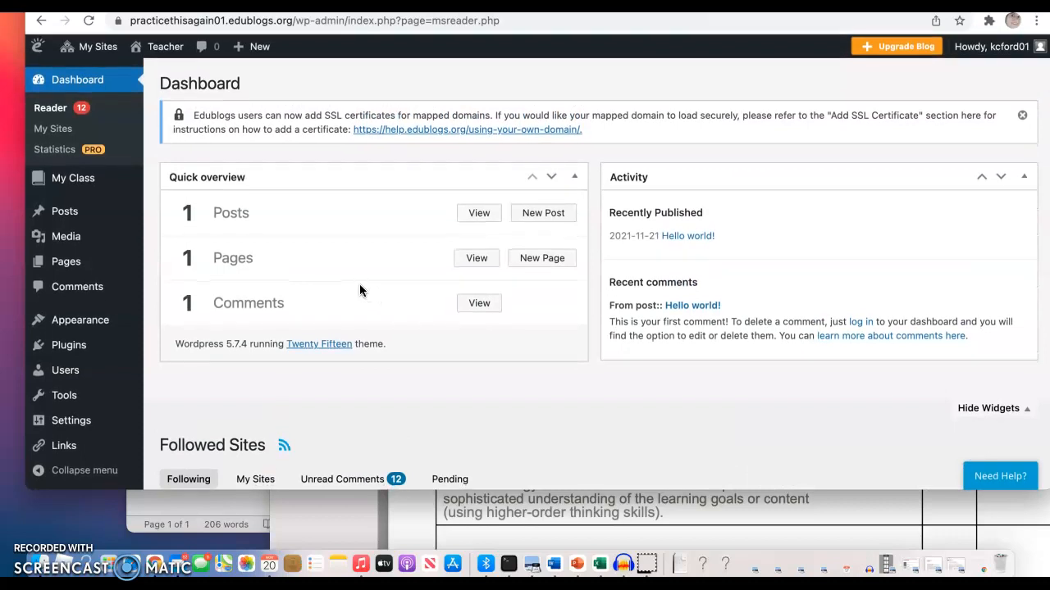
{"action": "left_click", "coordinate": [64, 326]}
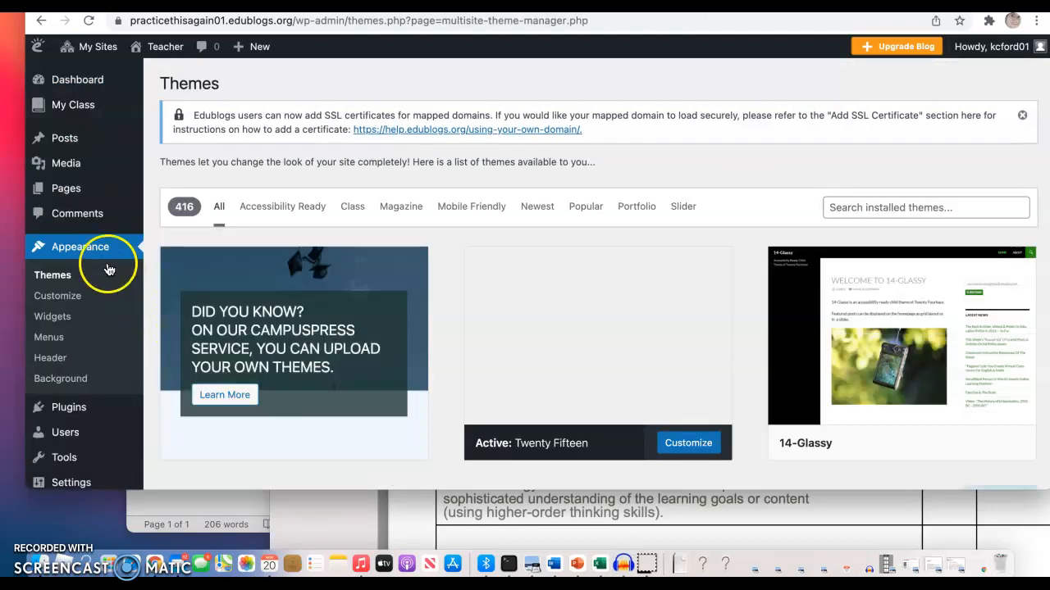
{"action": "scroll", "coordinate": [283, 339], "scroll_direction": "down", "scroll_amount": 5}
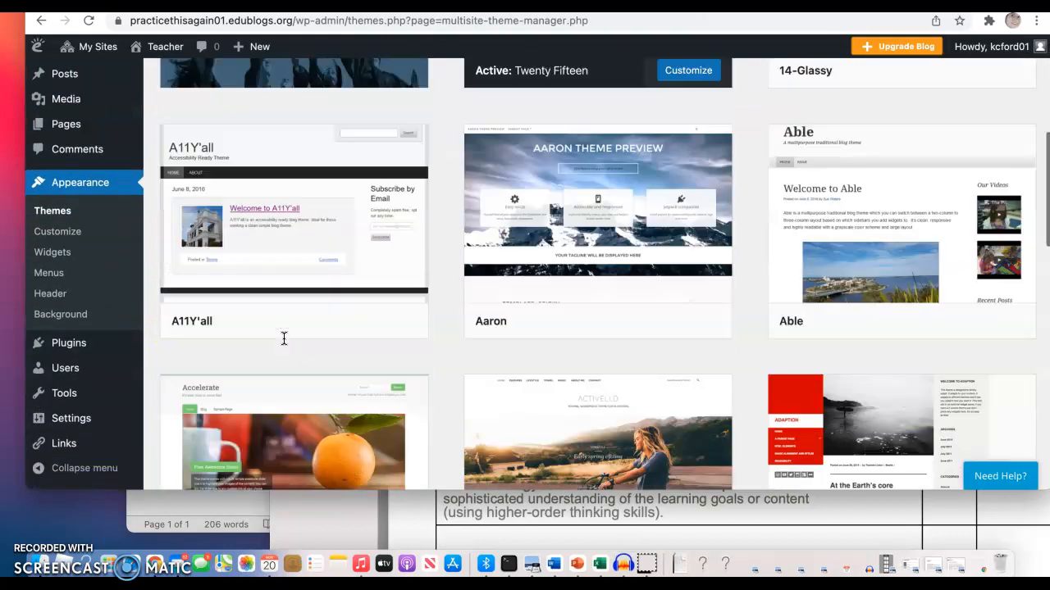
{"action": "scroll", "coordinate": [283, 339], "scroll_direction": "down", "scroll_amount": 2}
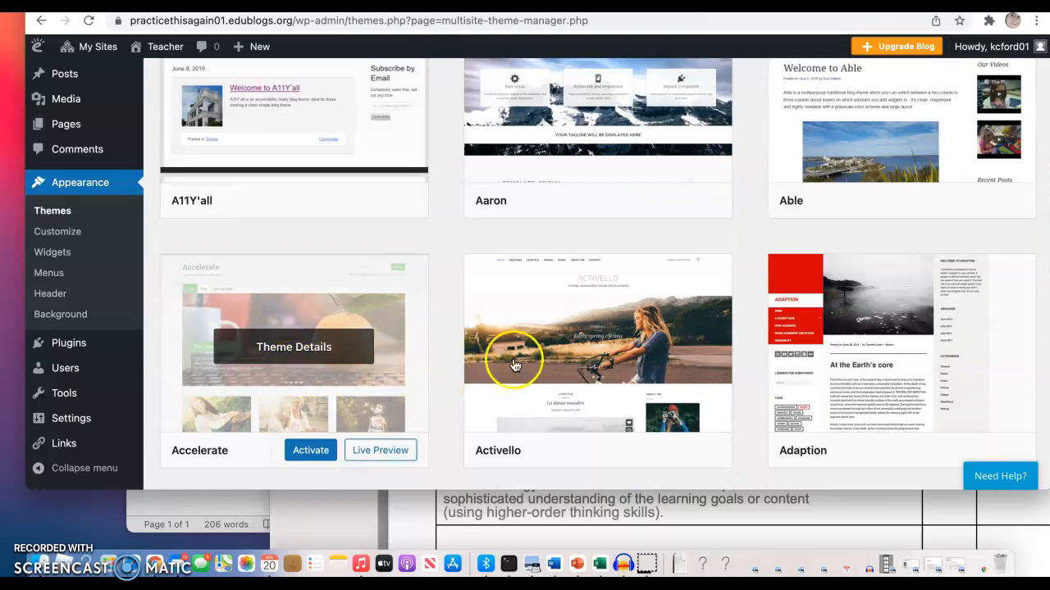
{"action": "scroll", "coordinate": [203, 293], "scroll_direction": "up", "scroll_amount": 3}
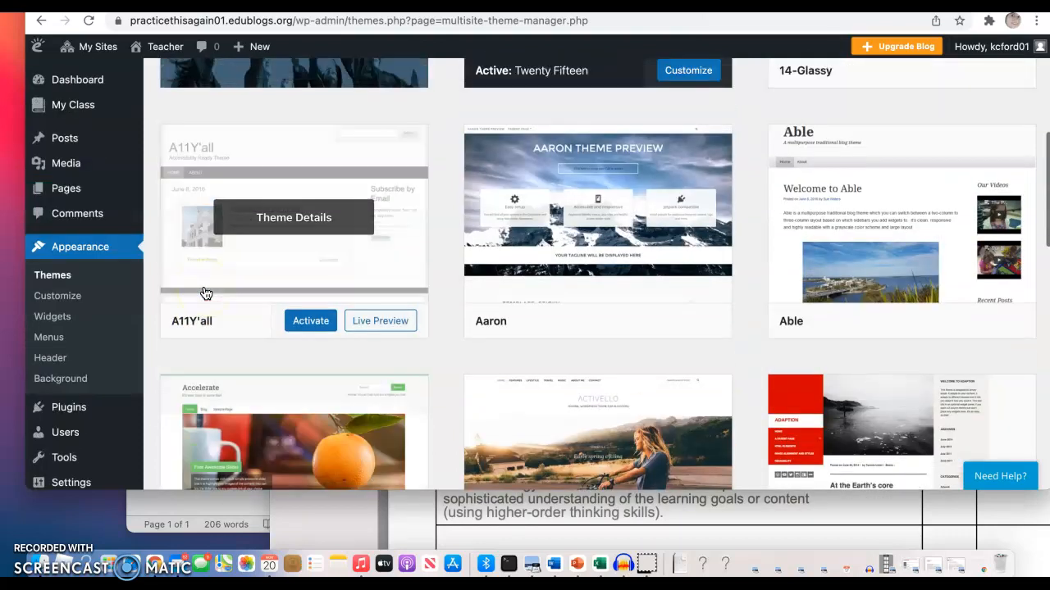
Open the details of the Aaron theme and start its live preview
{"action": "left_click", "coordinate": [519, 267]}
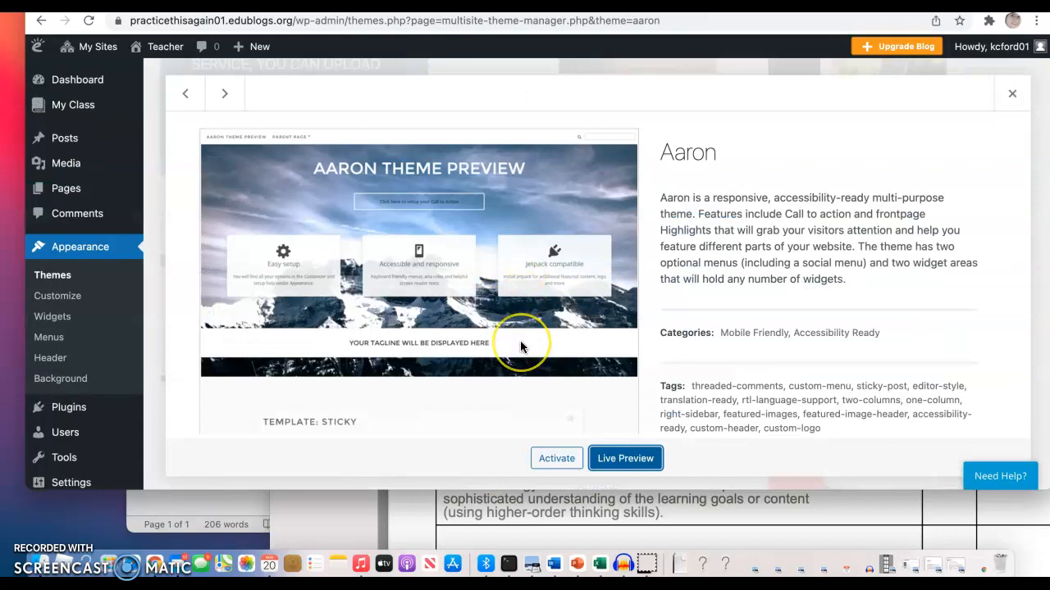
{"action": "scroll", "coordinate": [520, 340], "scroll_direction": "down", "scroll_amount": 1}
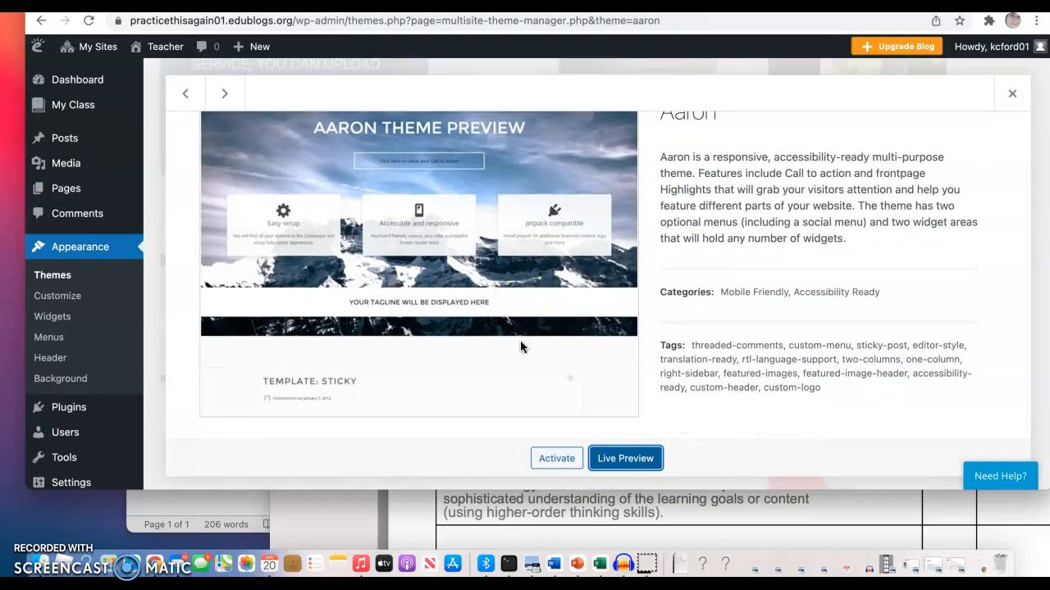
{"action": "left_click", "coordinate": [613, 461]}
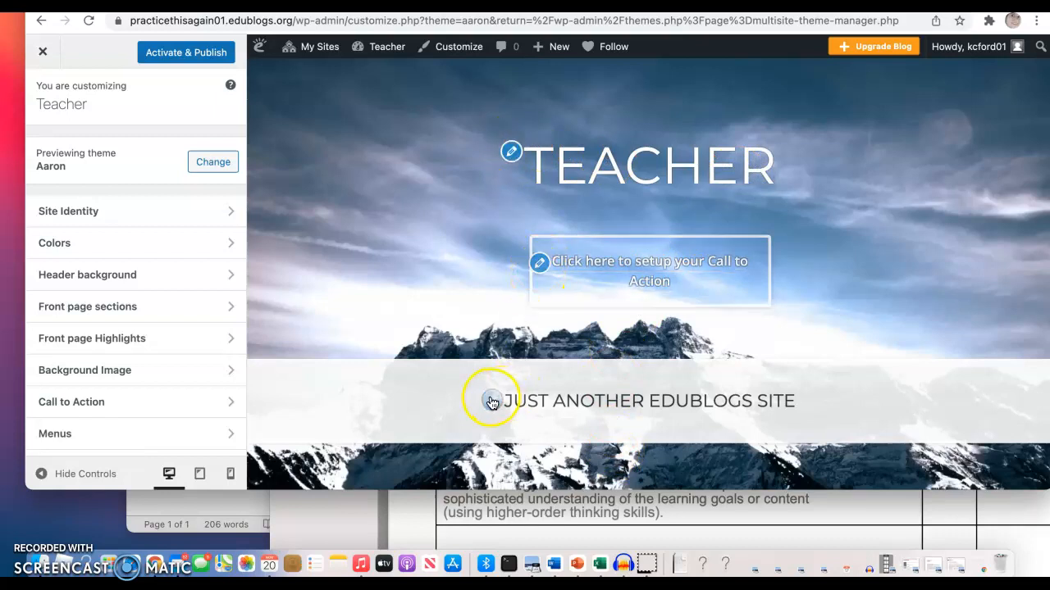
Change the site title to Best Teacher Ever in the Aaron theme's site identity settings
{"action": "left_click", "coordinate": [511, 151]}
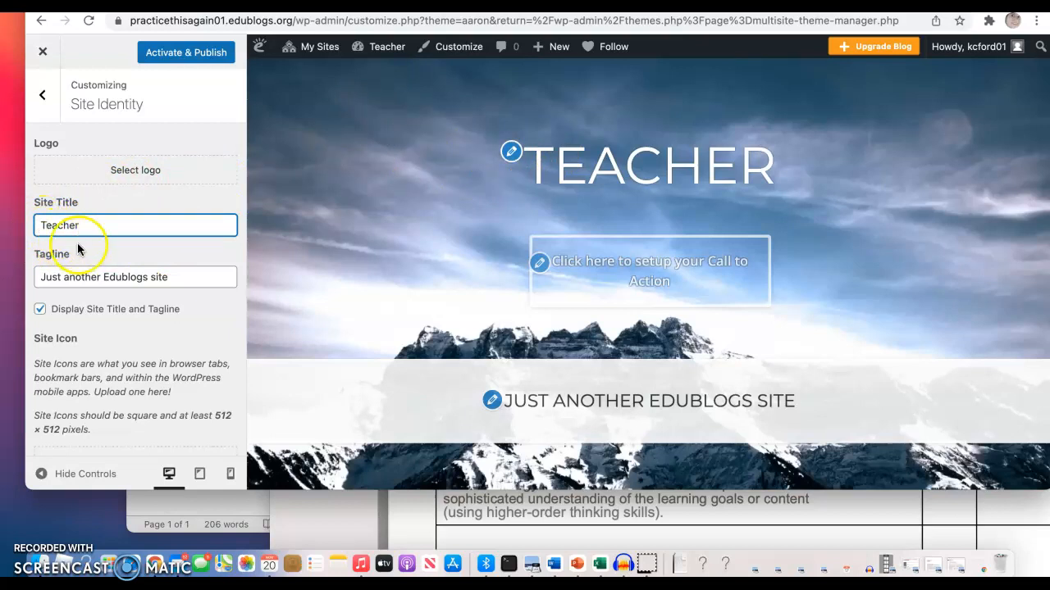
{"action": "type", "text": "es"}
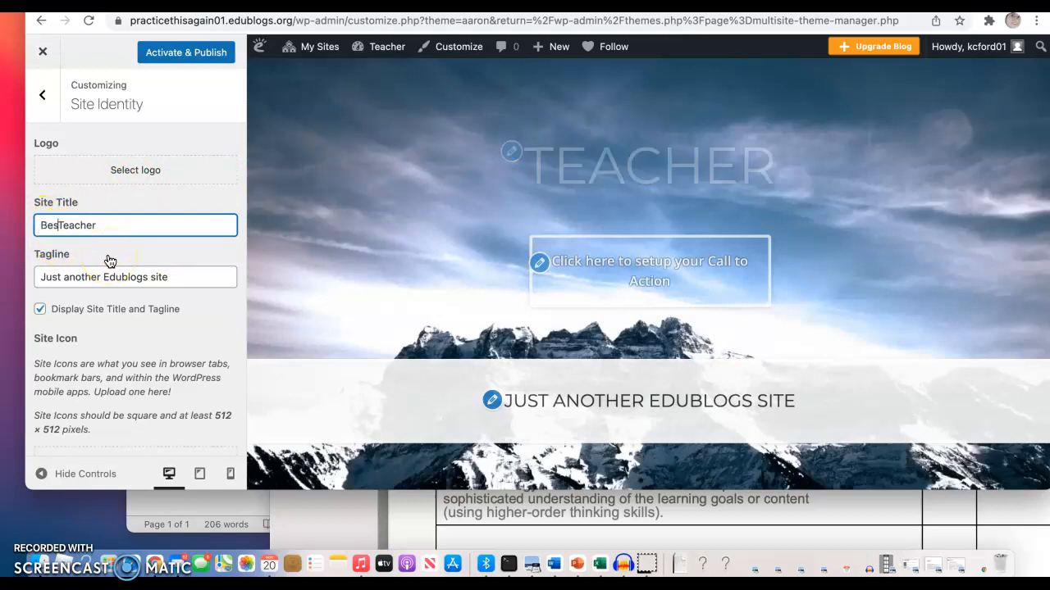
{"action": "type", "text": "t"}
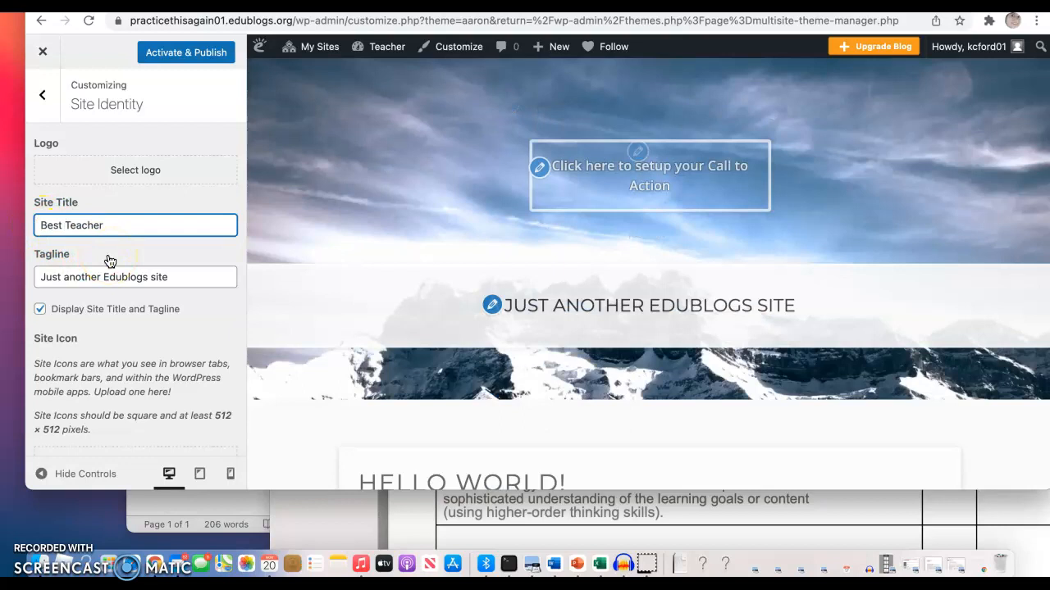
{"action": "left_click", "coordinate": [145, 228]}
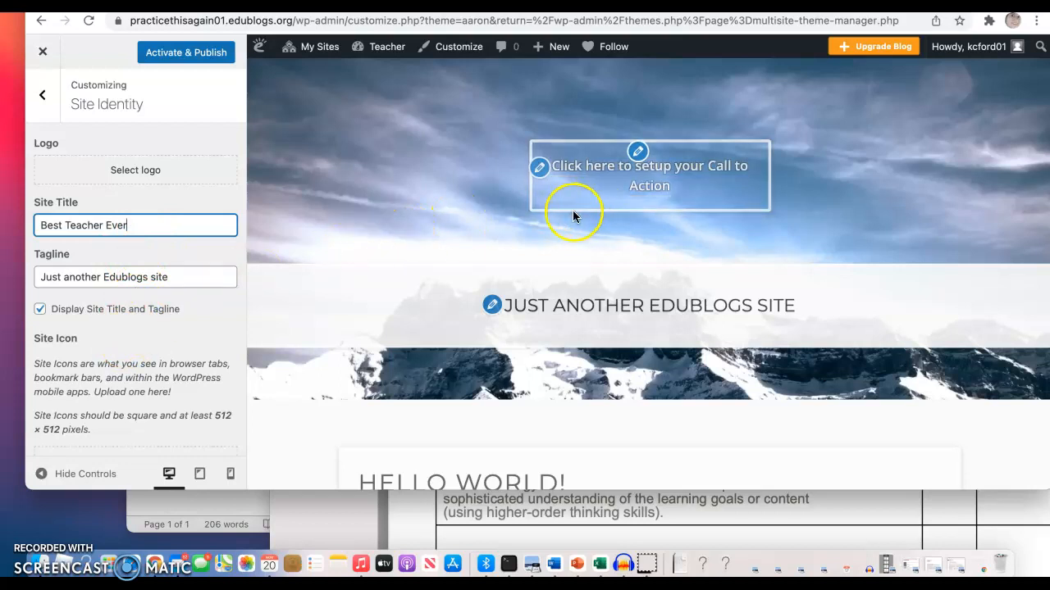
{"action": "left_click", "coordinate": [409, 281]}
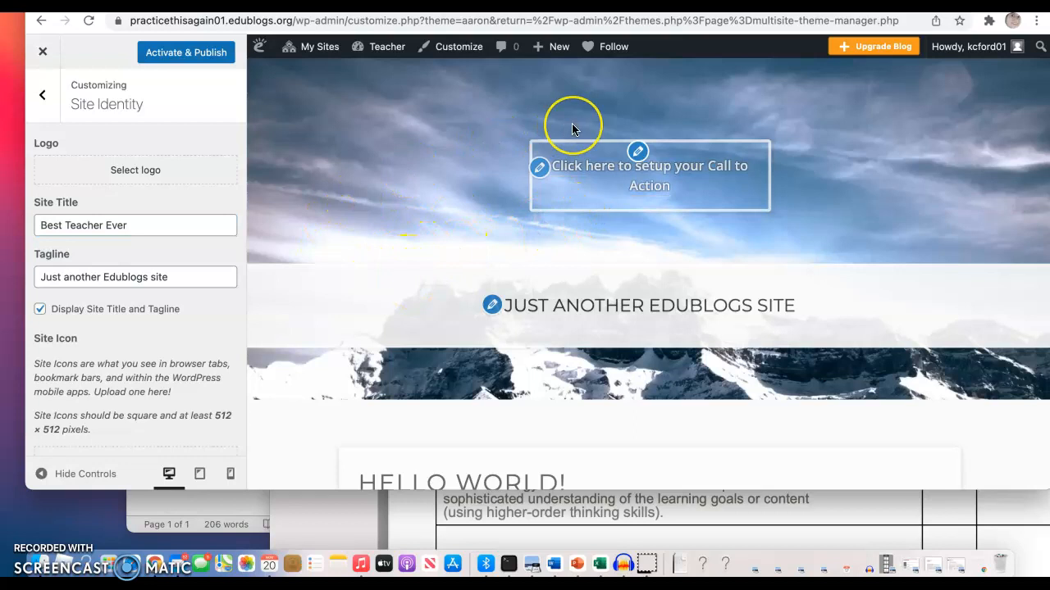
Check the header and first post in the theme preview and show where the site title and tagline are edited
{"action": "scroll", "coordinate": [571, 128], "scroll_direction": "down", "scroll_amount": 3}
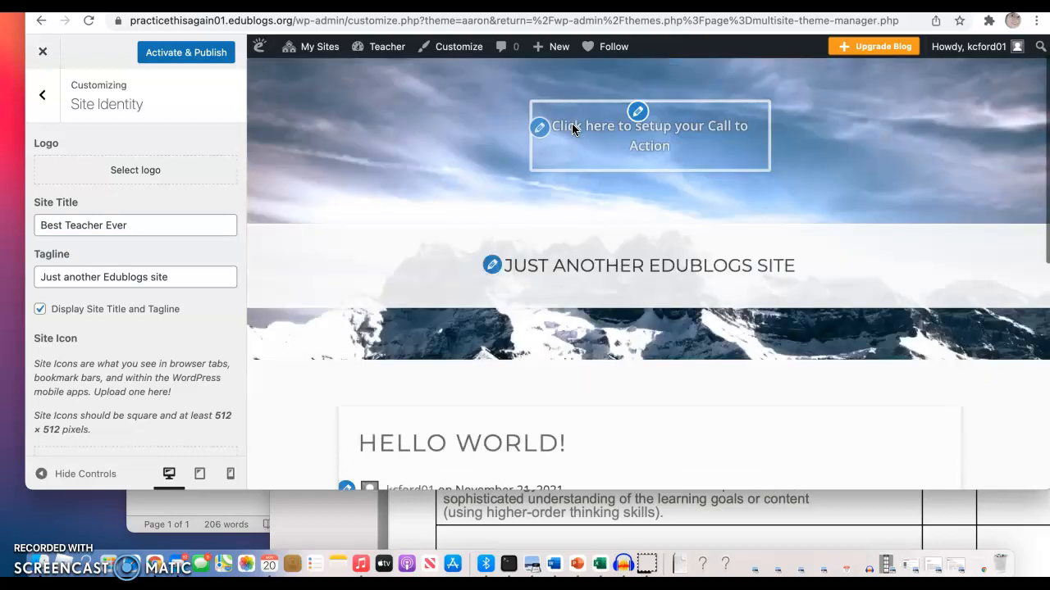
{"action": "scroll", "coordinate": [572, 129], "scroll_direction": "up", "scroll_amount": 3}
{"action": "left_click", "coordinate": [638, 154]}
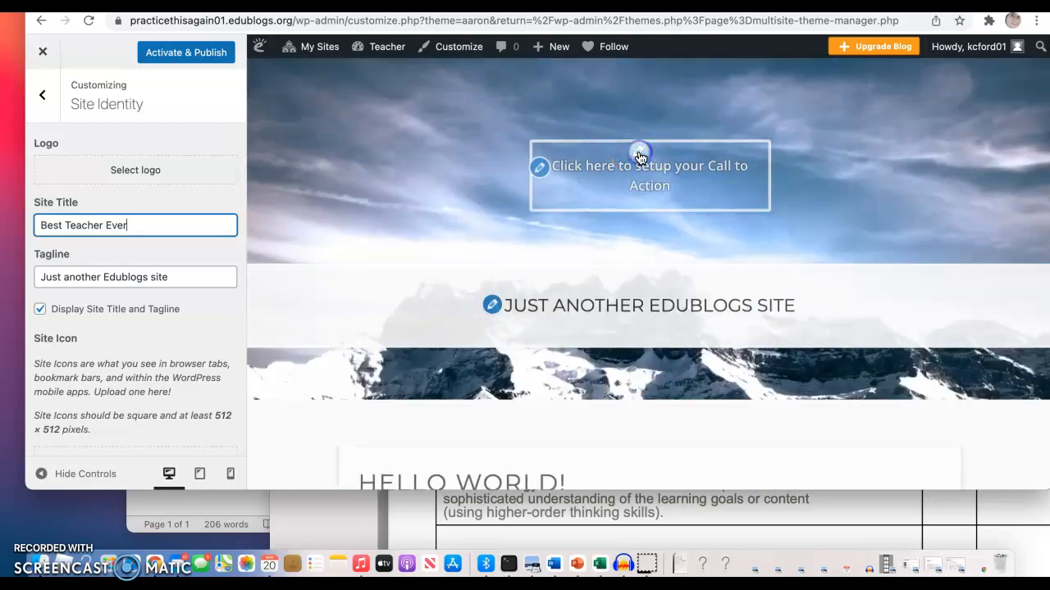
{"action": "left_click", "coordinate": [49, 279]}
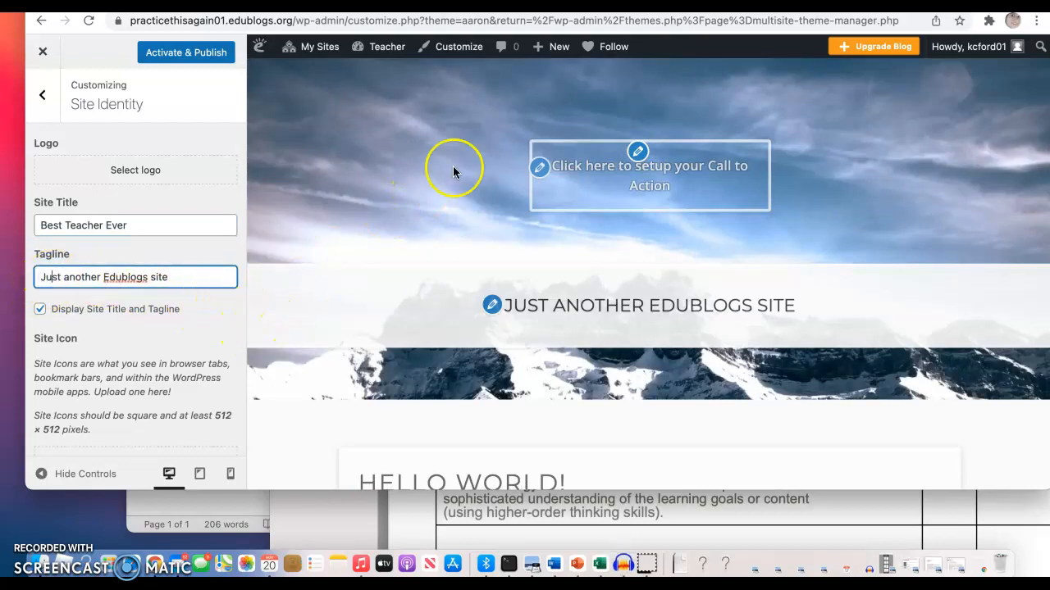
{"action": "scroll", "coordinate": [468, 159], "scroll_direction": "down", "scroll_amount": 3}
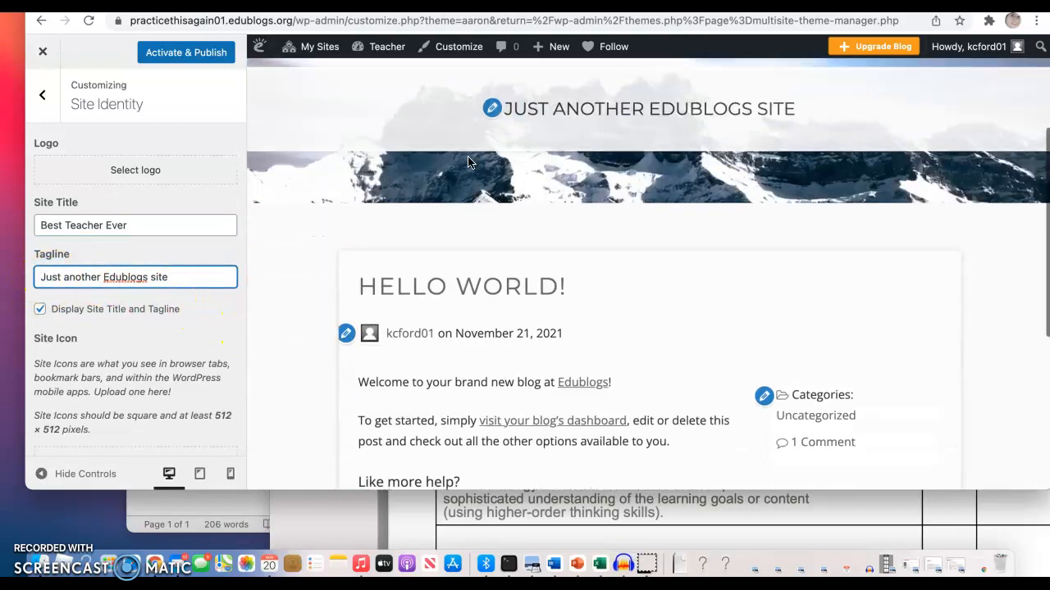
{"action": "scroll", "coordinate": [468, 161], "scroll_direction": "up", "scroll_amount": 5}
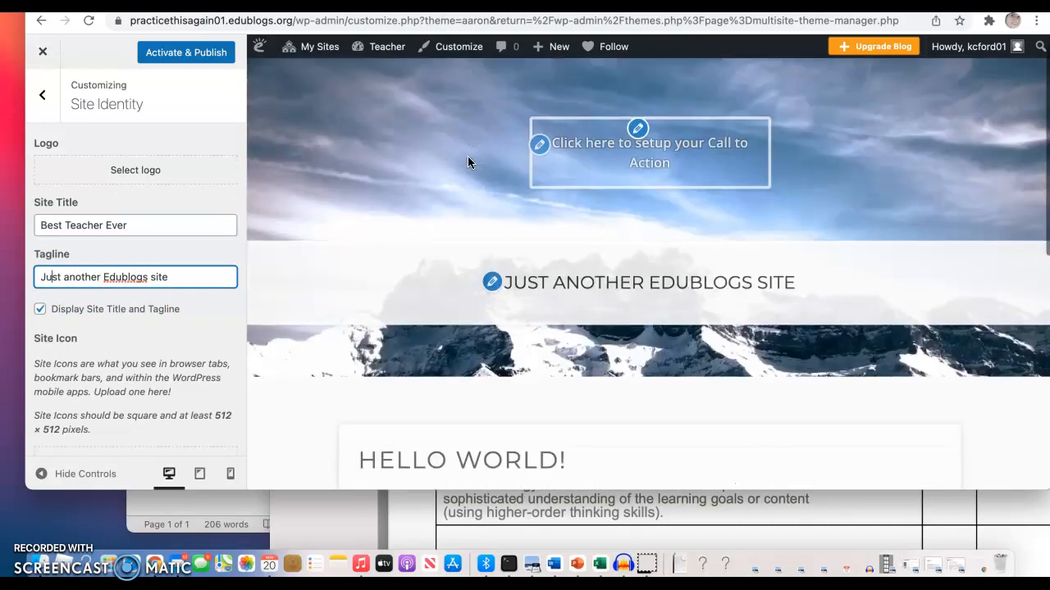
{"action": "scroll", "coordinate": [467, 160], "scroll_direction": "down", "scroll_amount": 1}
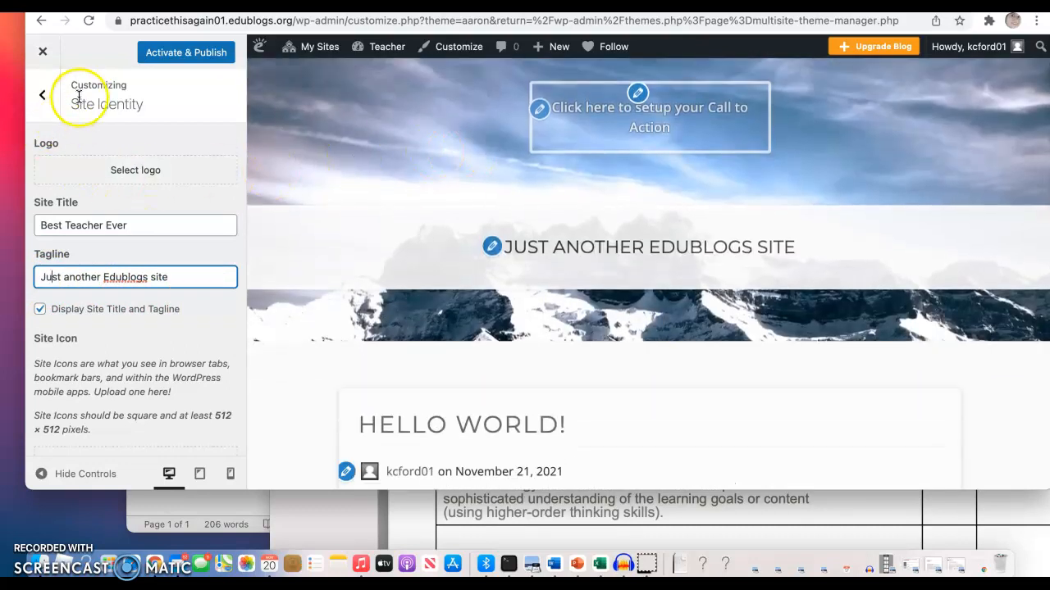
Activate and publish the Aaron theme with its new site title and look over the site preview
{"action": "left_click", "coordinate": [165, 58]}
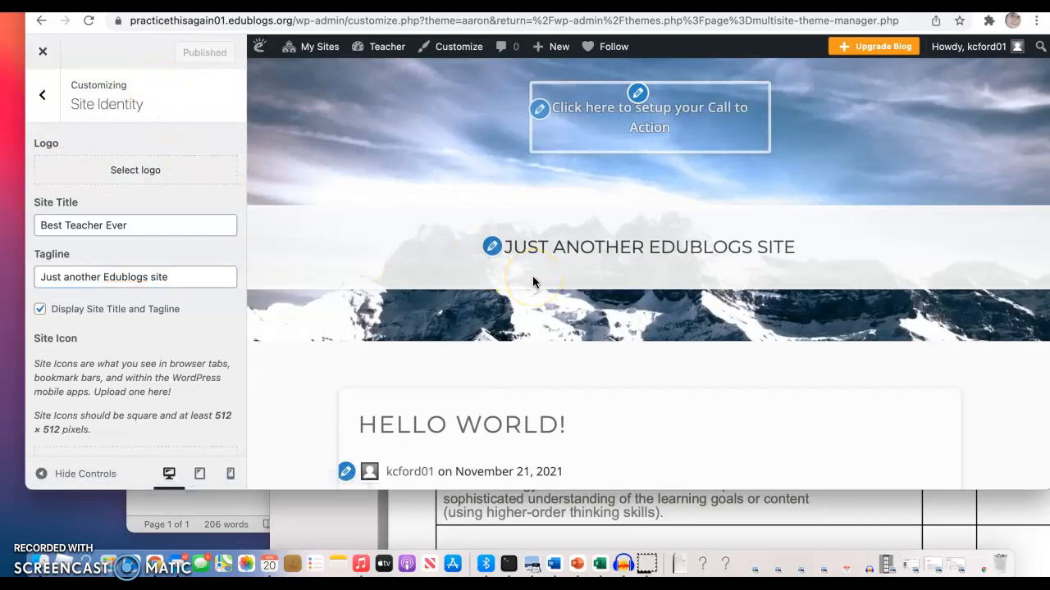
{"action": "scroll", "coordinate": [533, 282], "scroll_direction": "up", "scroll_amount": 2}
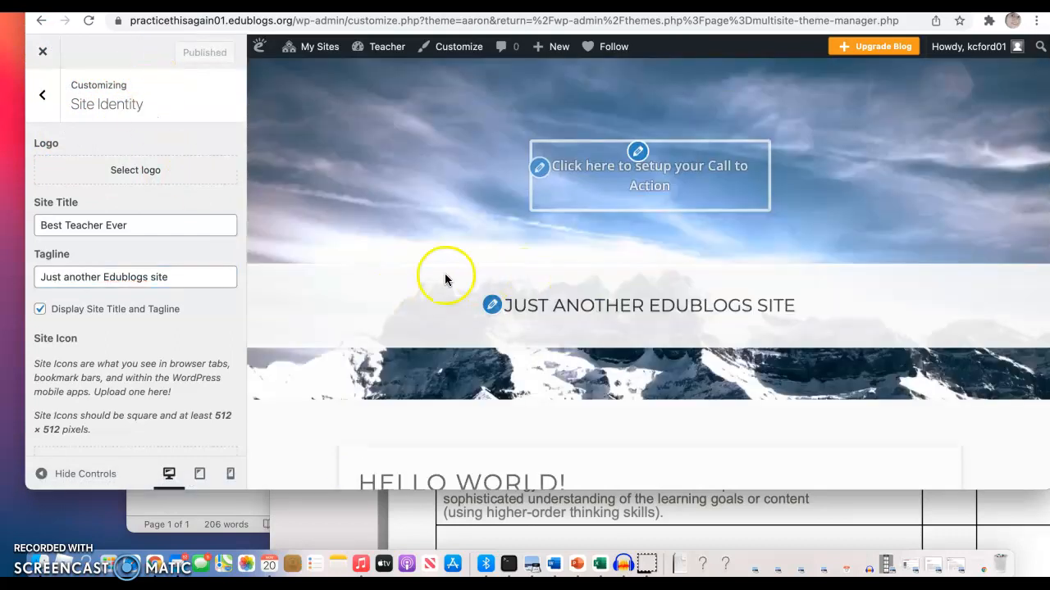
{"action": "scroll", "coordinate": [356, 238], "scroll_direction": "down", "scroll_amount": 5}
{"action": "scroll", "coordinate": [355, 242], "scroll_direction": "up", "scroll_amount": 5}
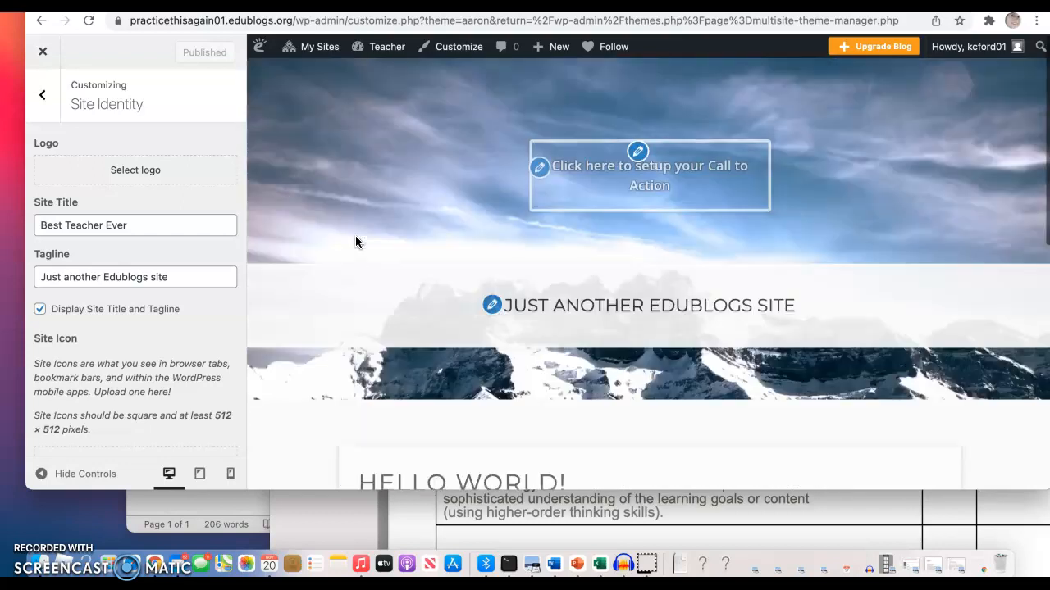
{"action": "scroll", "coordinate": [98, 377], "scroll_direction": "down", "scroll_amount": 1}
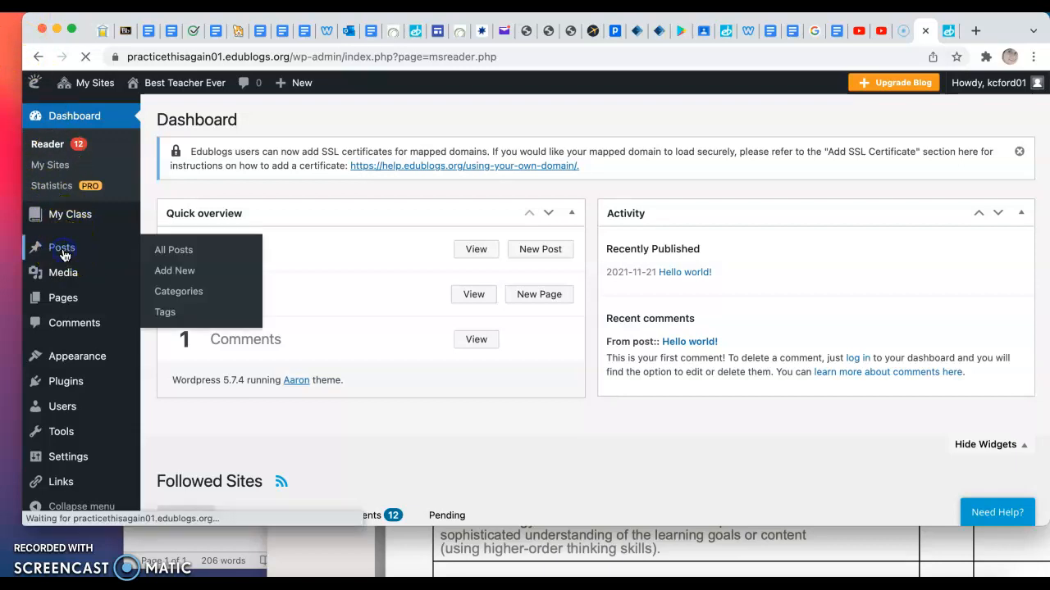
Start a new blog post and go through the block editor's welcome guide to its end
{"action": "left_click", "coordinate": [105, 251]}
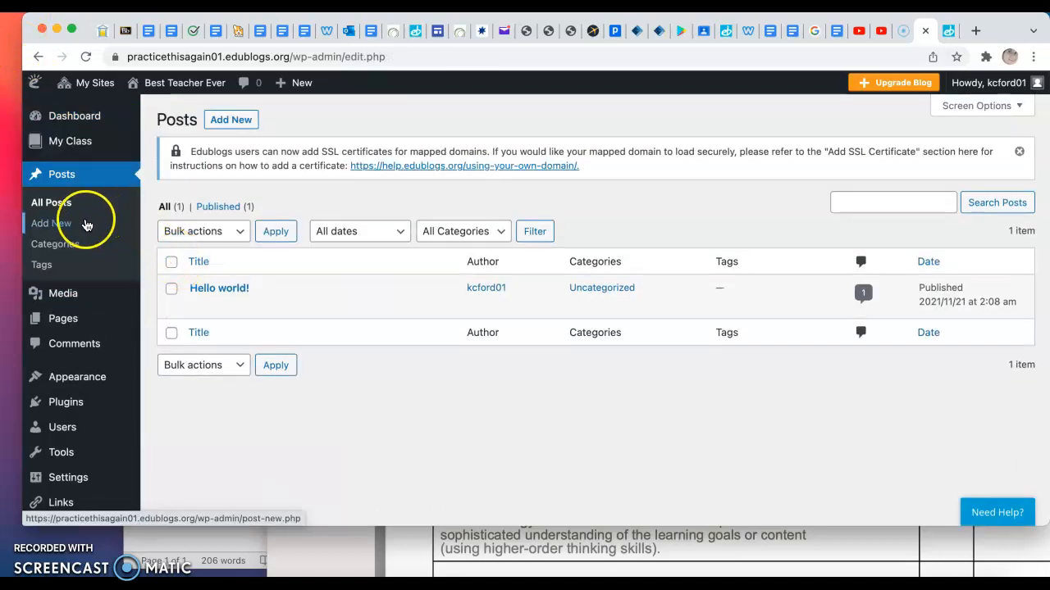
{"action": "left_click", "coordinate": [66, 225]}
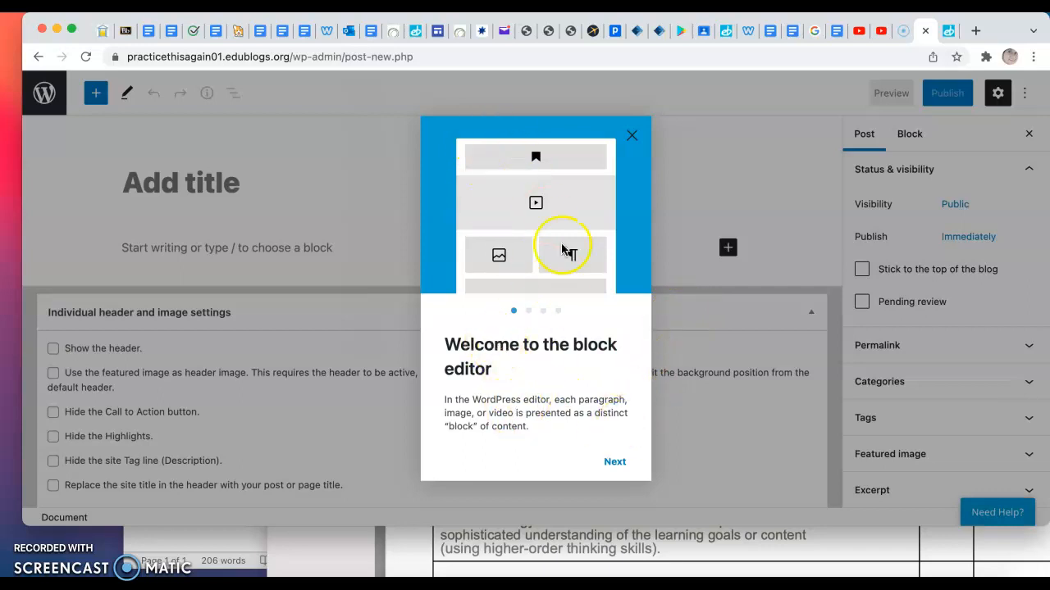
{"action": "left_click", "coordinate": [621, 464]}
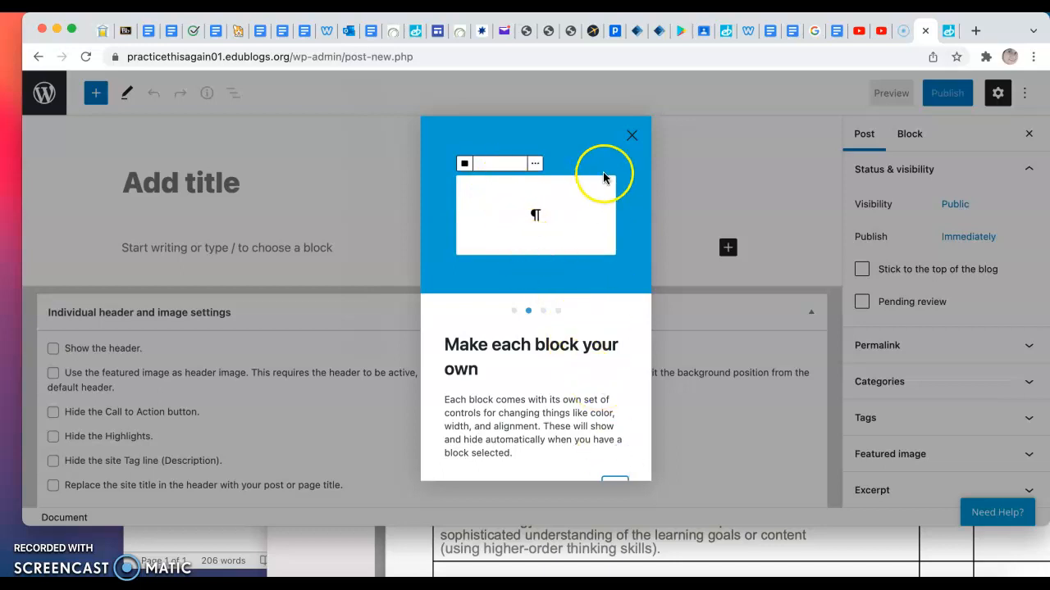
{"action": "scroll", "coordinate": [577, 377], "scroll_direction": "down", "scroll_amount": 1}
{"action": "left_click", "coordinate": [612, 460]}
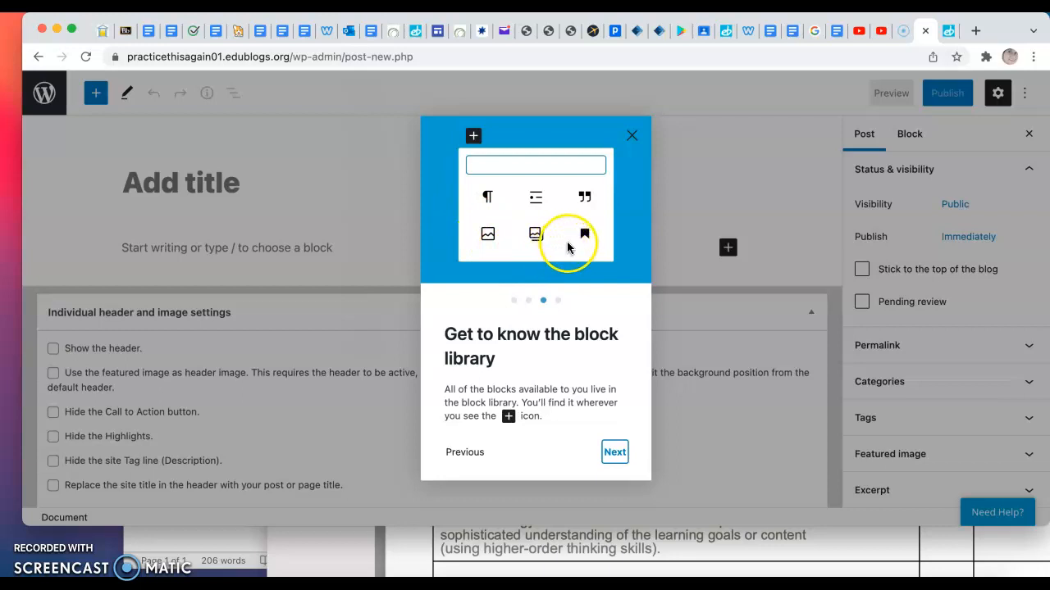
{"action": "left_click", "coordinate": [609, 450]}
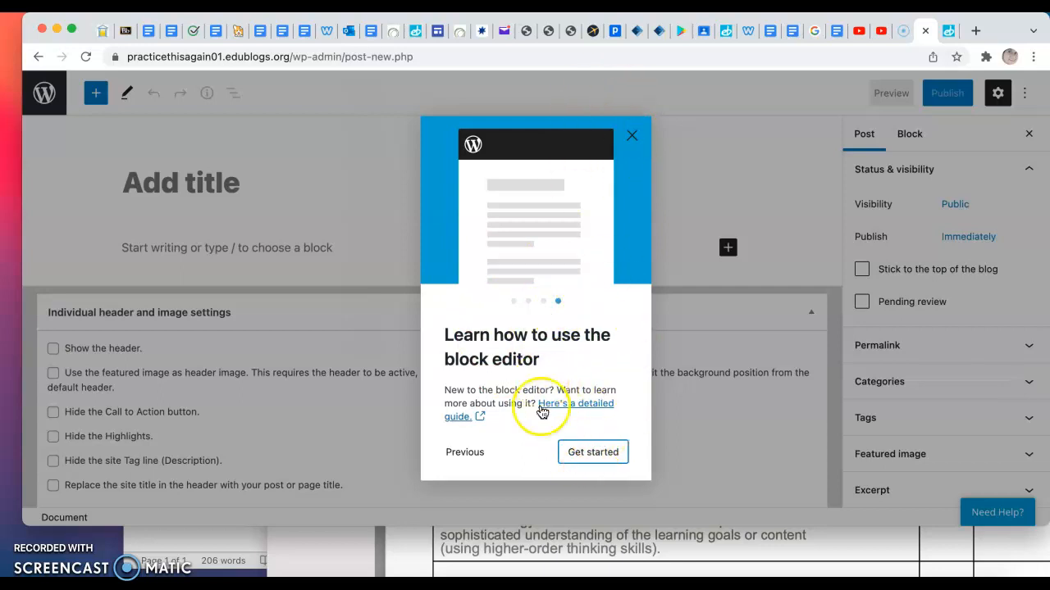
{"action": "left_click", "coordinate": [583, 457]}
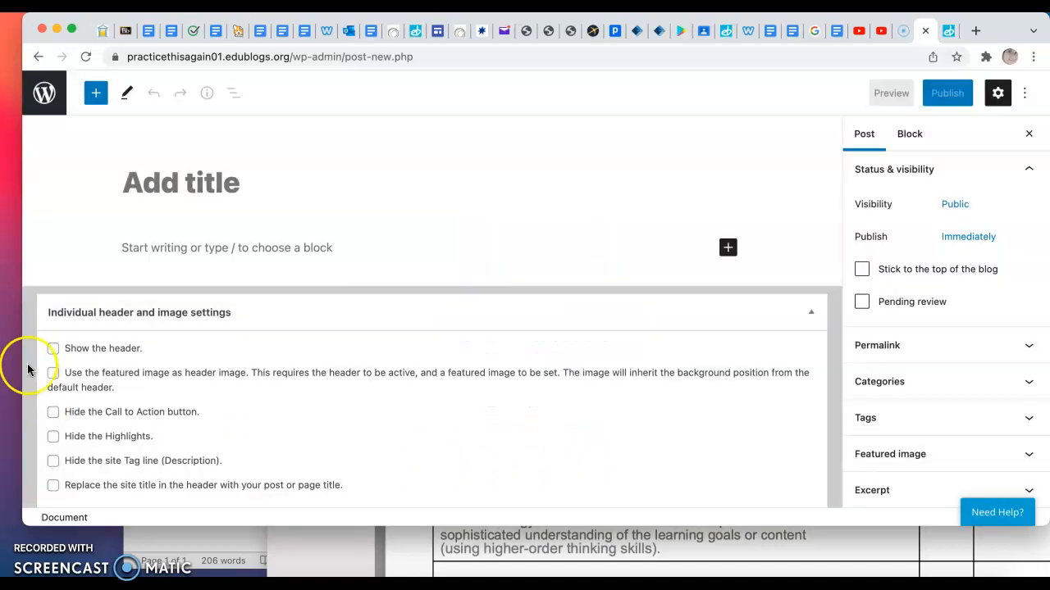
Enable Show the header in the post's individual header and image settings
{"action": "scroll", "coordinate": [27, 370], "scroll_direction": "down", "scroll_amount": 2}
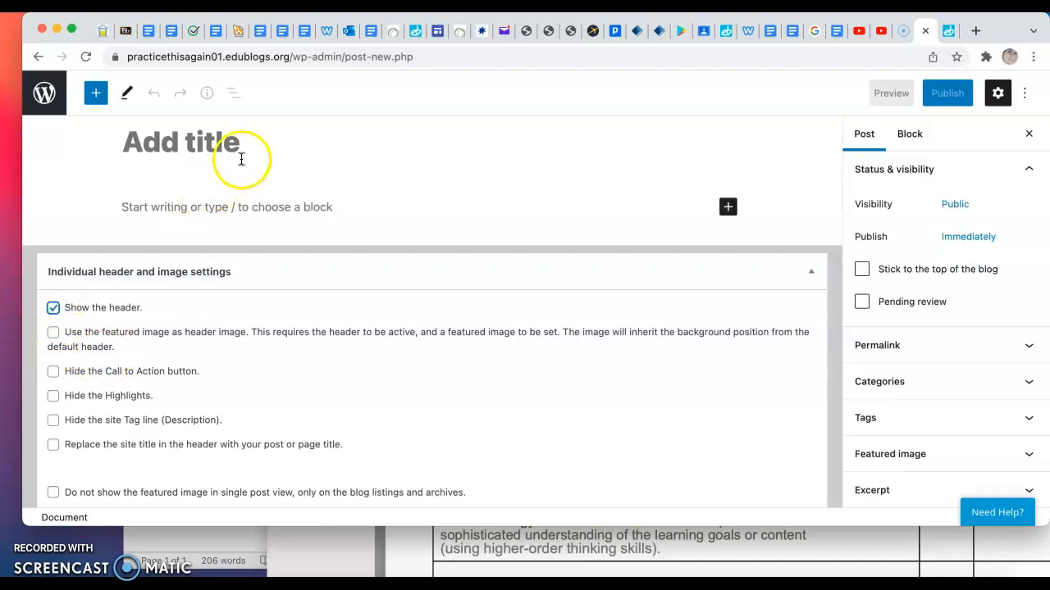
{"action": "scroll", "coordinate": [250, 364], "scroll_direction": "down", "scroll_amount": 1}
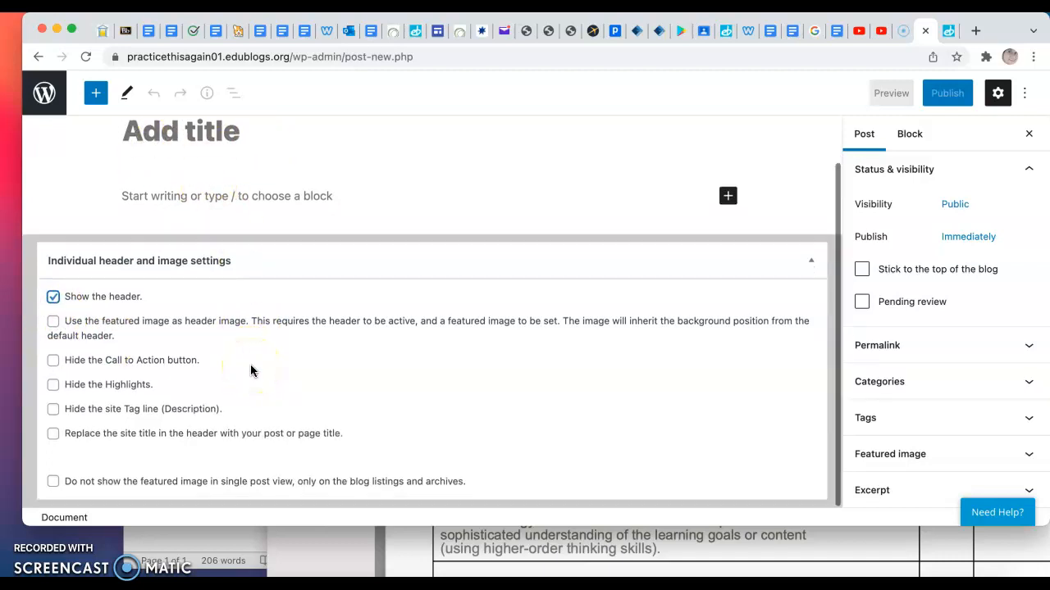
{"action": "scroll", "coordinate": [250, 364], "scroll_direction": "up", "scroll_amount": 2}
Title the post "Title goes here" and write "The body of your story goes here!" as its text, followed by an empty paragraph
{"action": "left_click", "coordinate": [129, 177]}
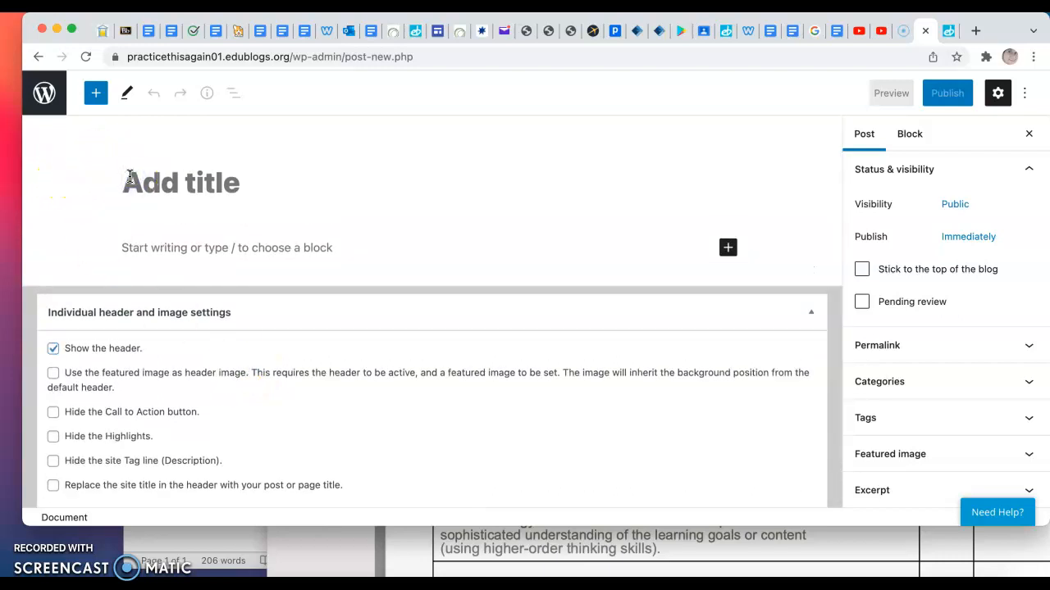
{"action": "type", "text": "Title goes here"}
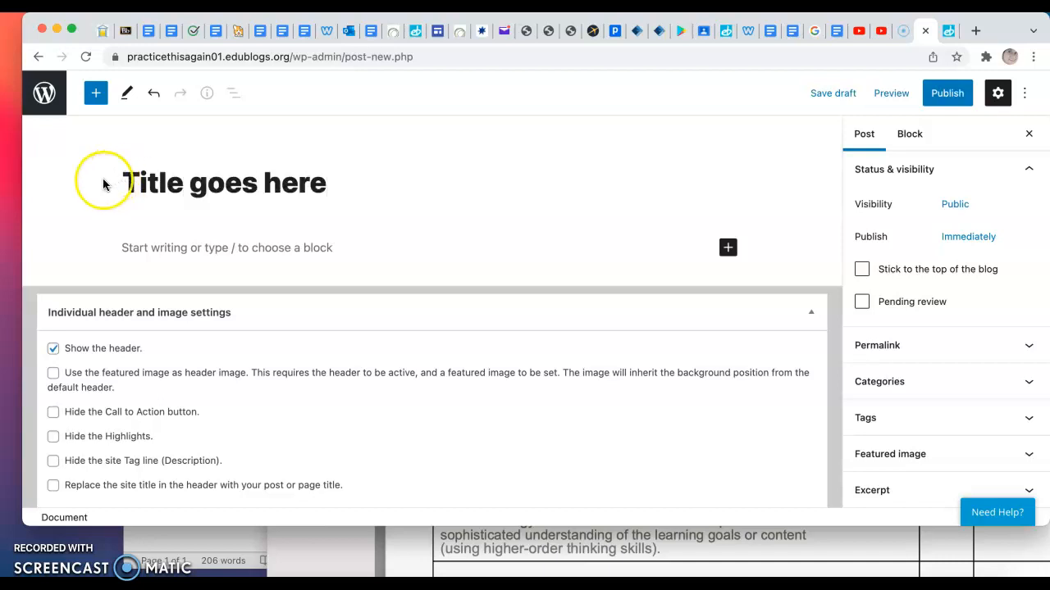
{"action": "left_click", "coordinate": [140, 241]}
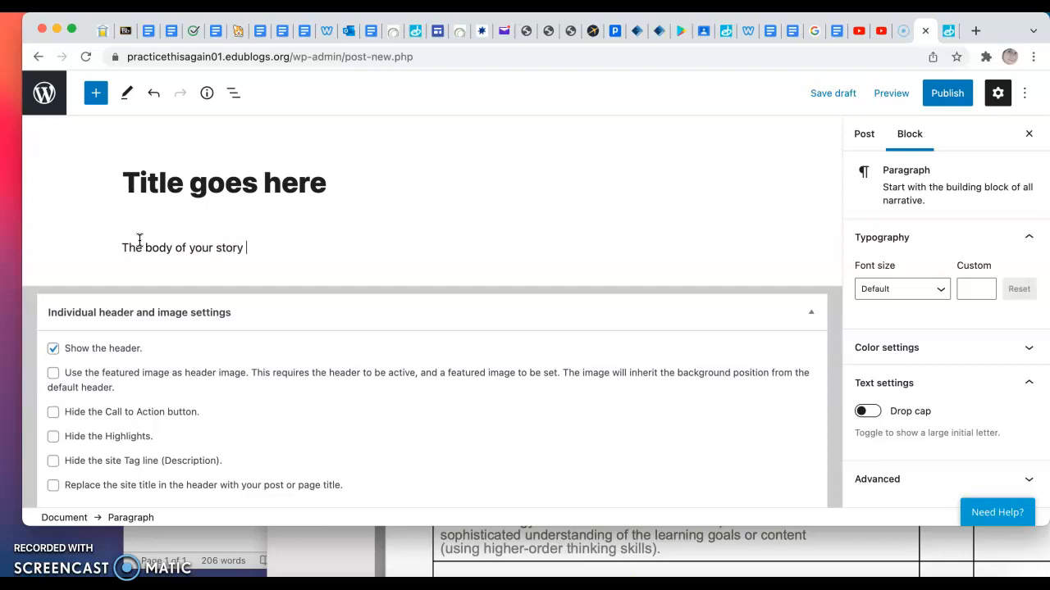
{"action": "type", "text": "!"}
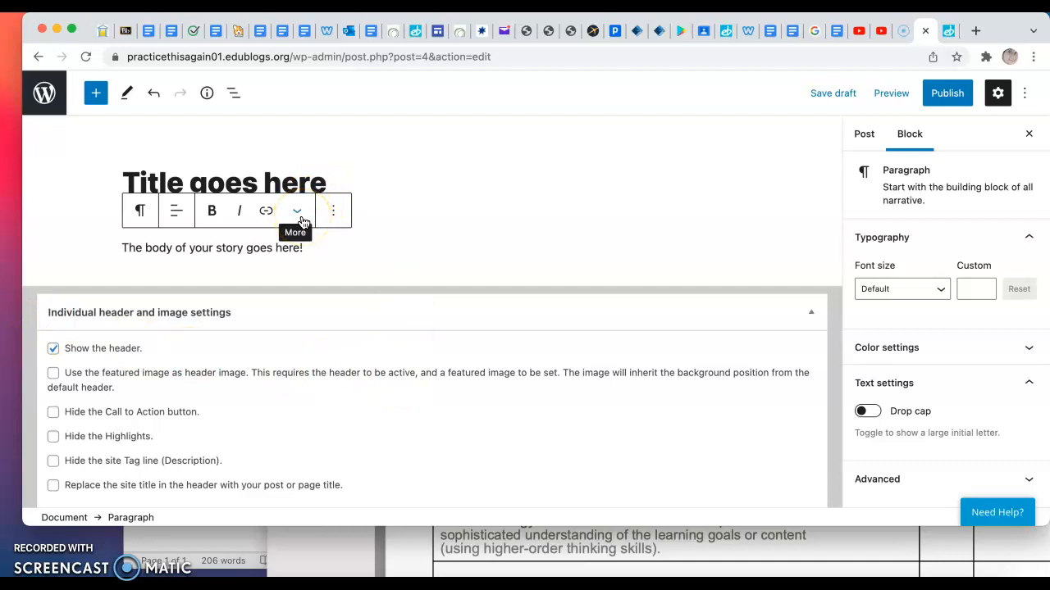
{"action": "key", "text": "Return"}
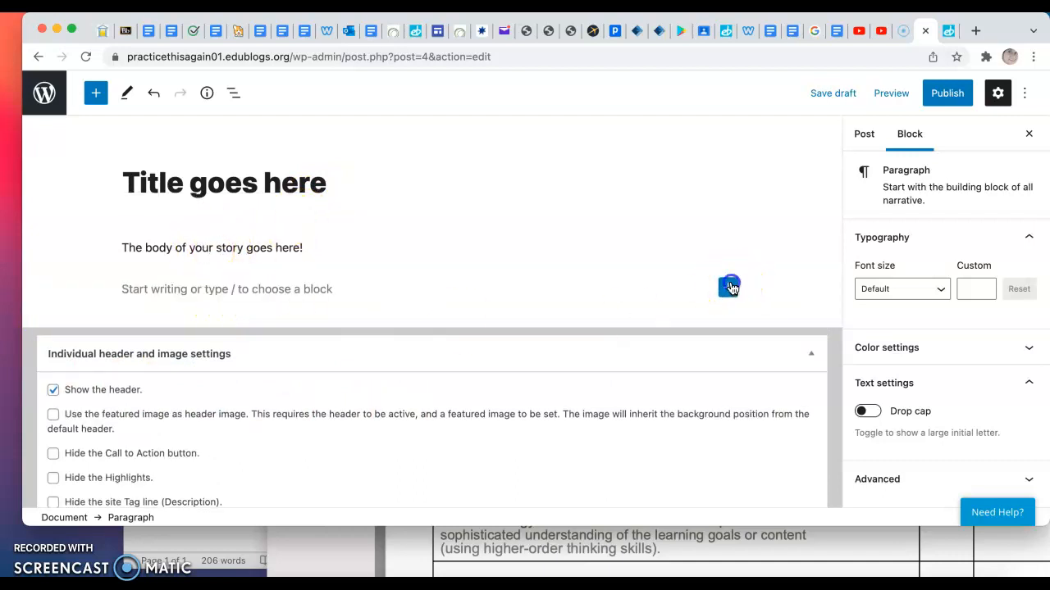
Look over the block types that can be added and the post's visibility choices, keeping it Public
{"action": "left_click", "coordinate": [731, 287]}
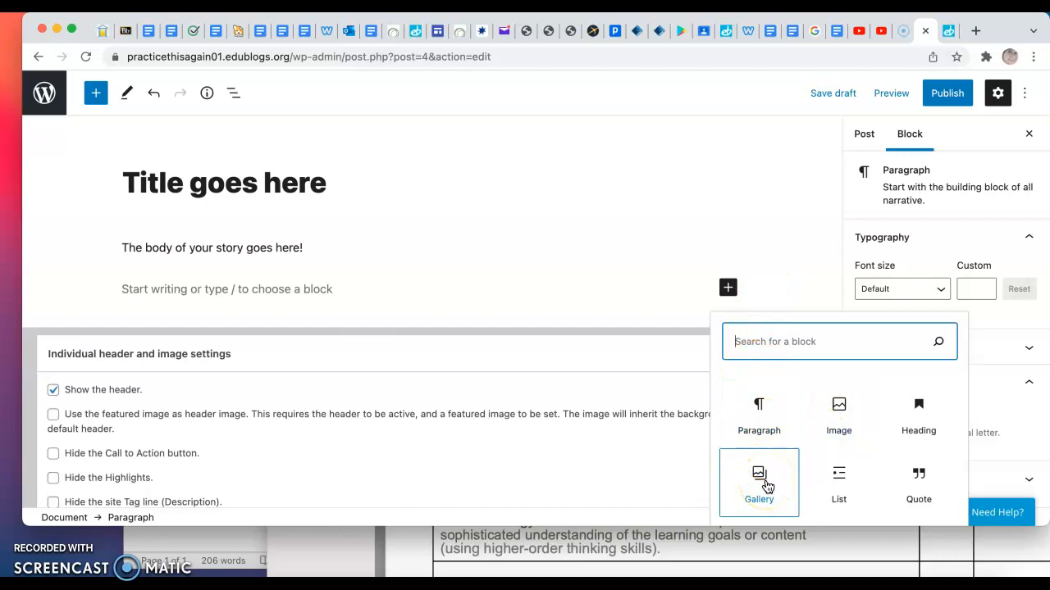
{"action": "left_click", "coordinate": [718, 205]}
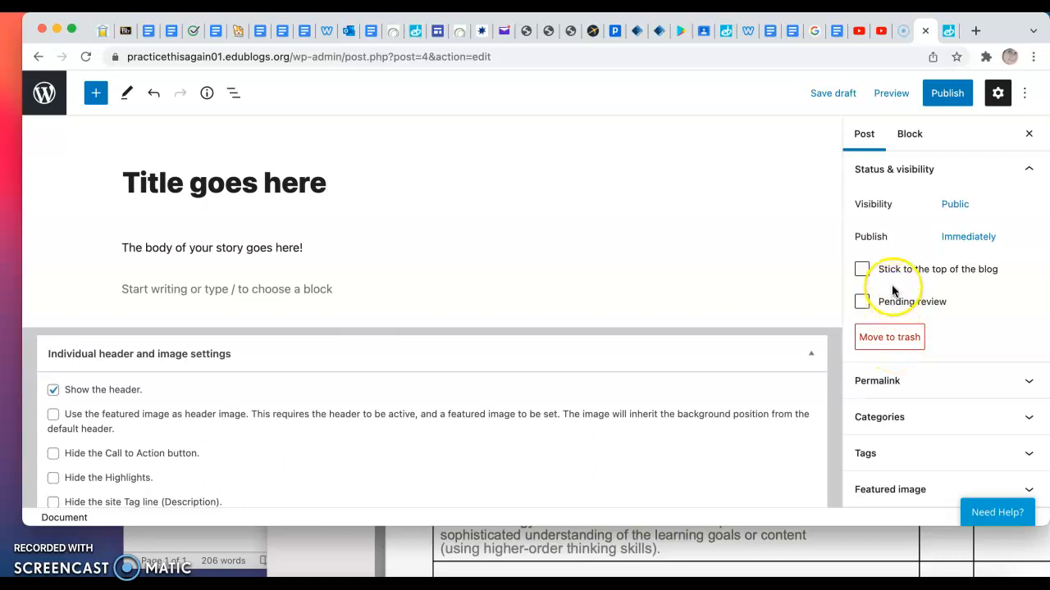
{"action": "left_click", "coordinate": [956, 207]}
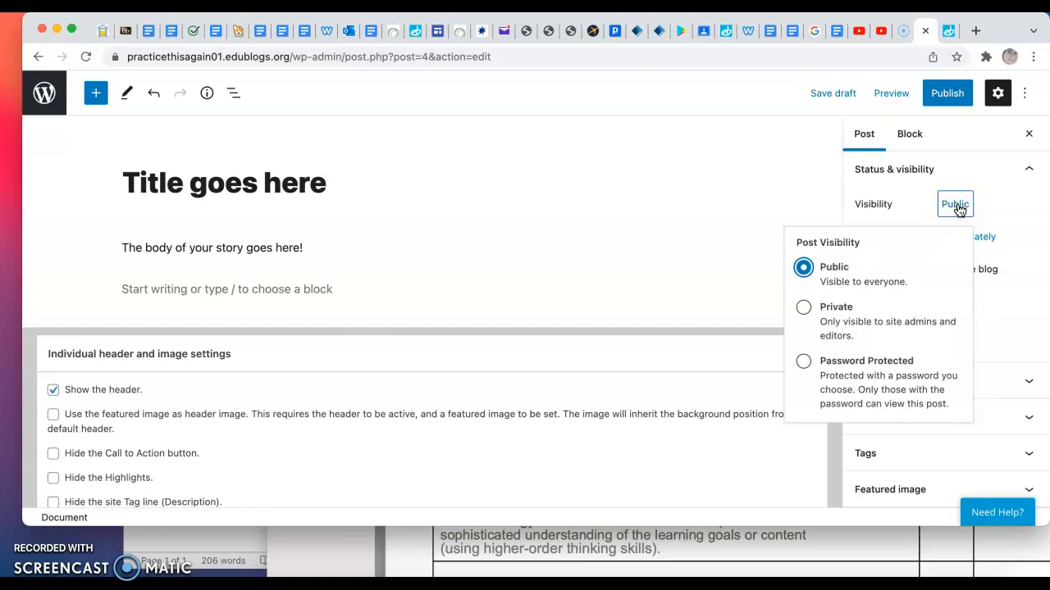
{"action": "left_click", "coordinate": [827, 269]}
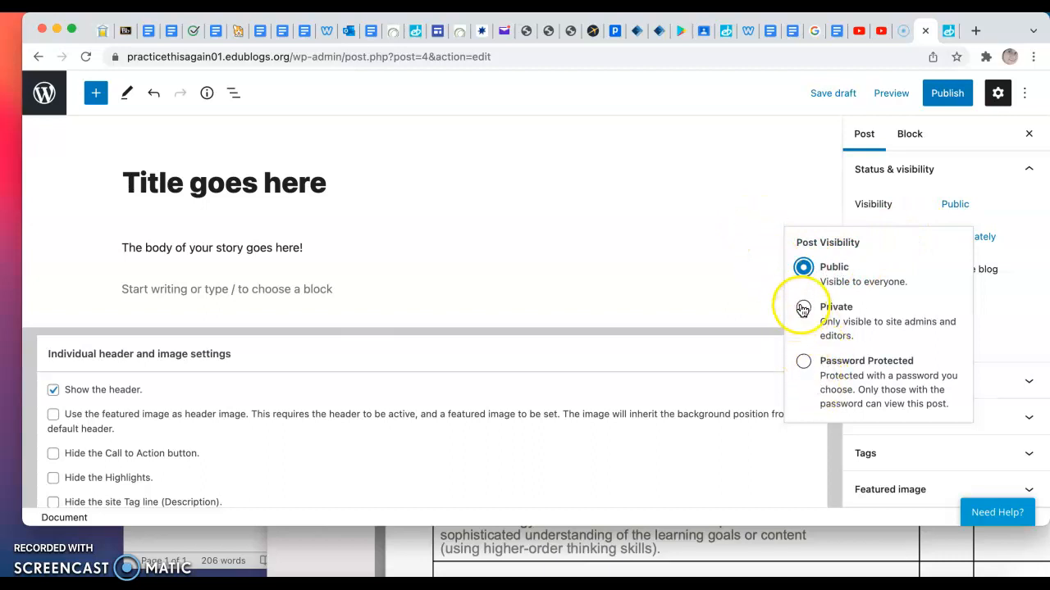
{"action": "left_click", "coordinate": [748, 245]}
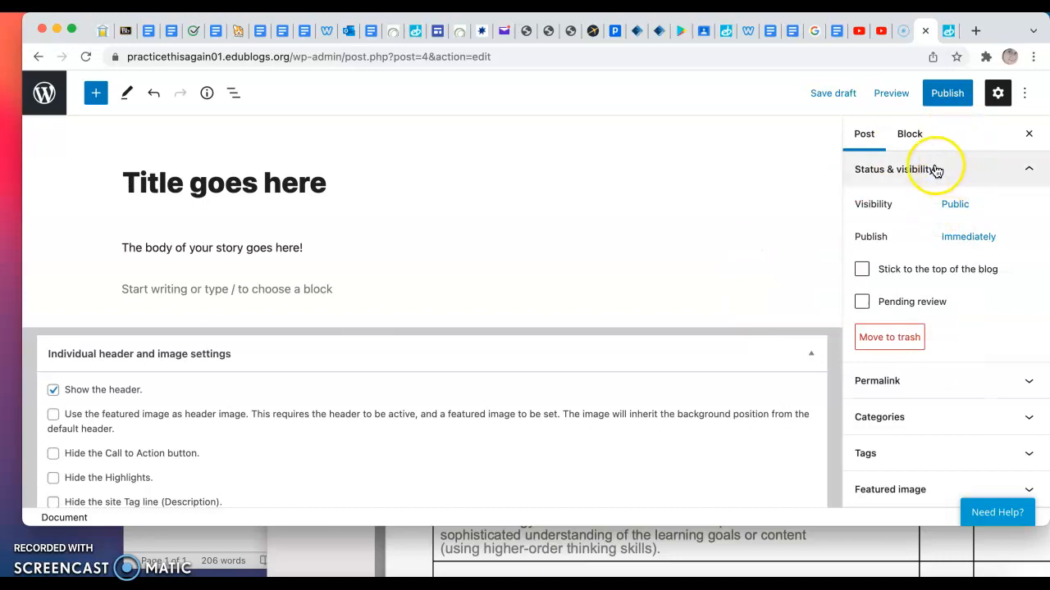
Publish the post and copy its link
{"action": "left_click", "coordinate": [947, 94]}
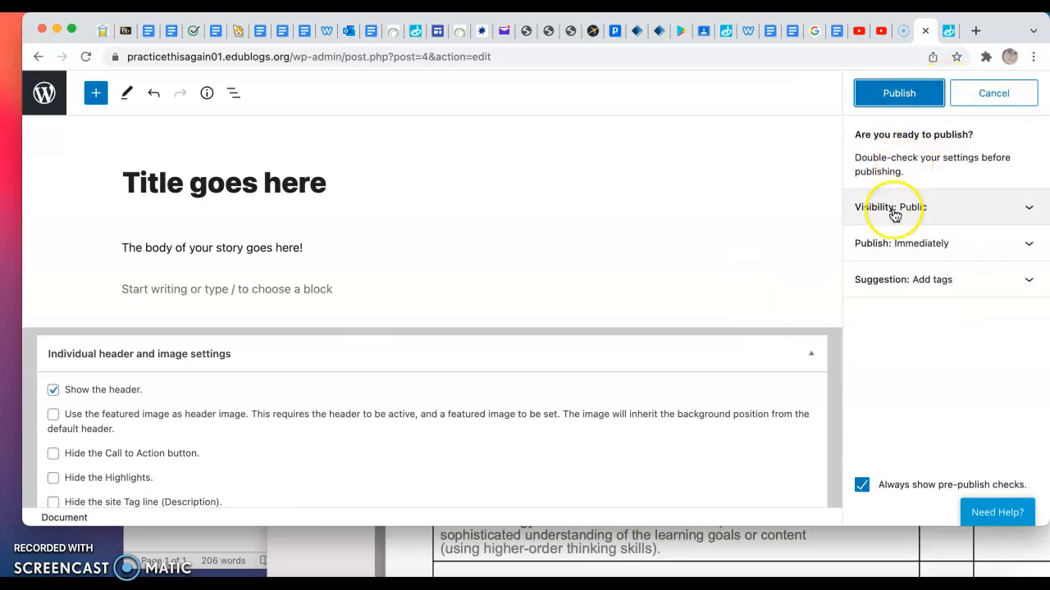
{"action": "left_click", "coordinate": [896, 100]}
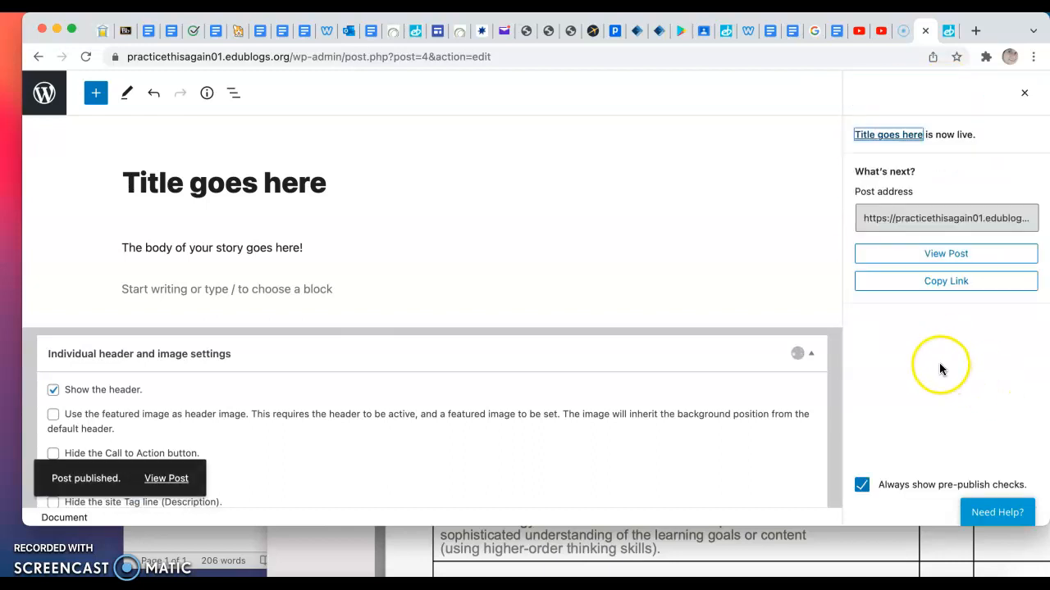
{"action": "left_click", "coordinate": [949, 281]}
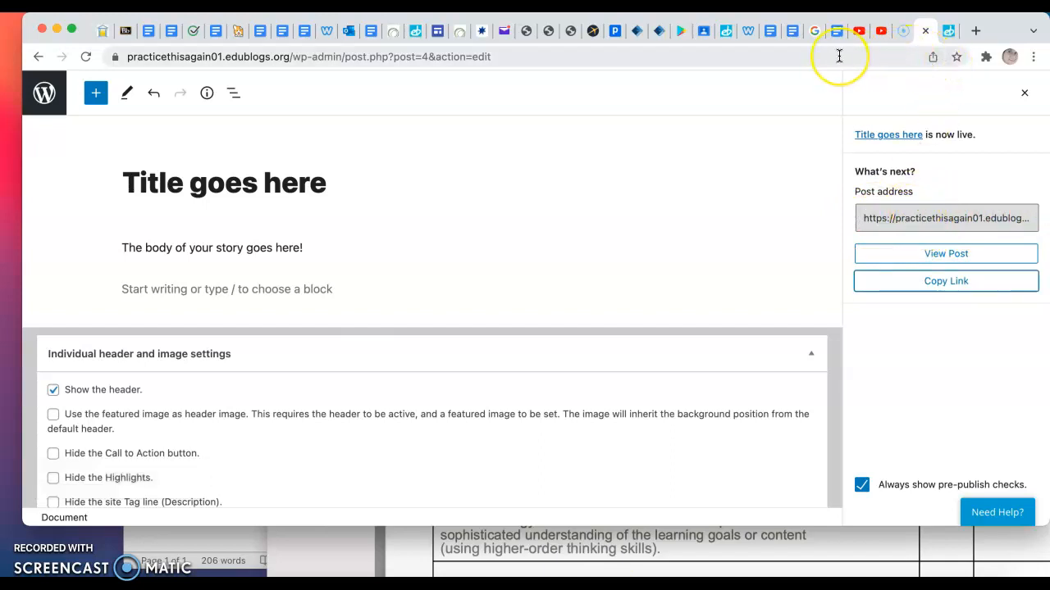
Switch to Google Classroom and view the student work for the Making a blog assignment, including one student's submission page
{"action": "left_click", "coordinate": [699, 33]}
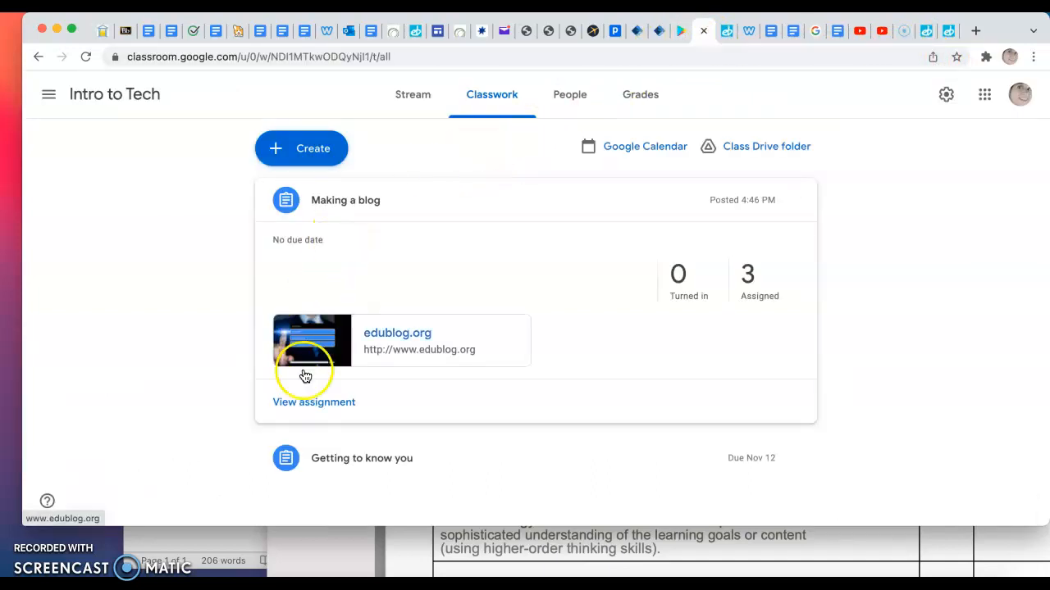
{"action": "left_click", "coordinate": [310, 402]}
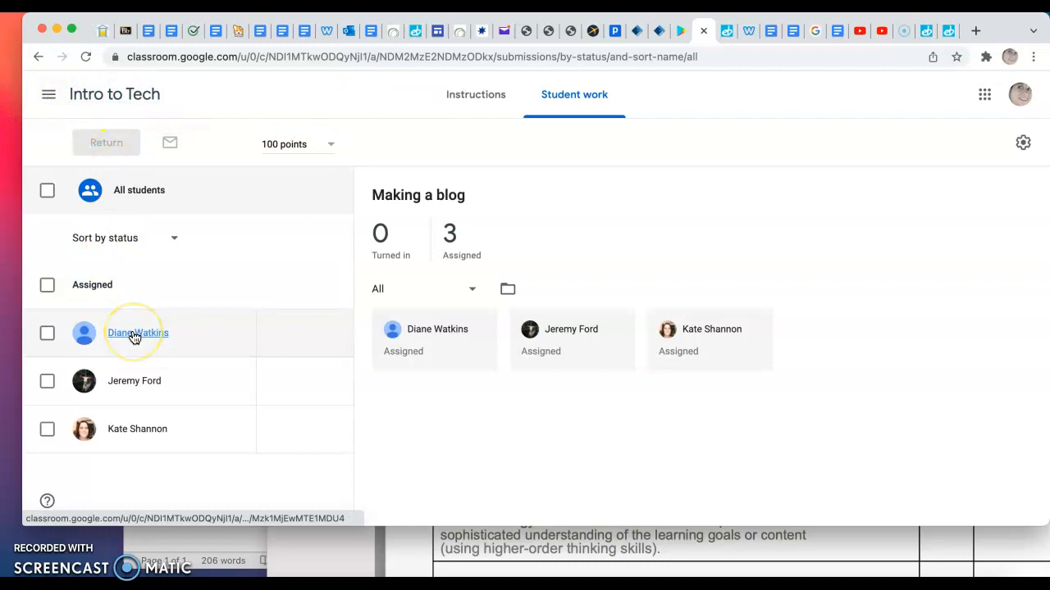
{"action": "left_click", "coordinate": [134, 384]}
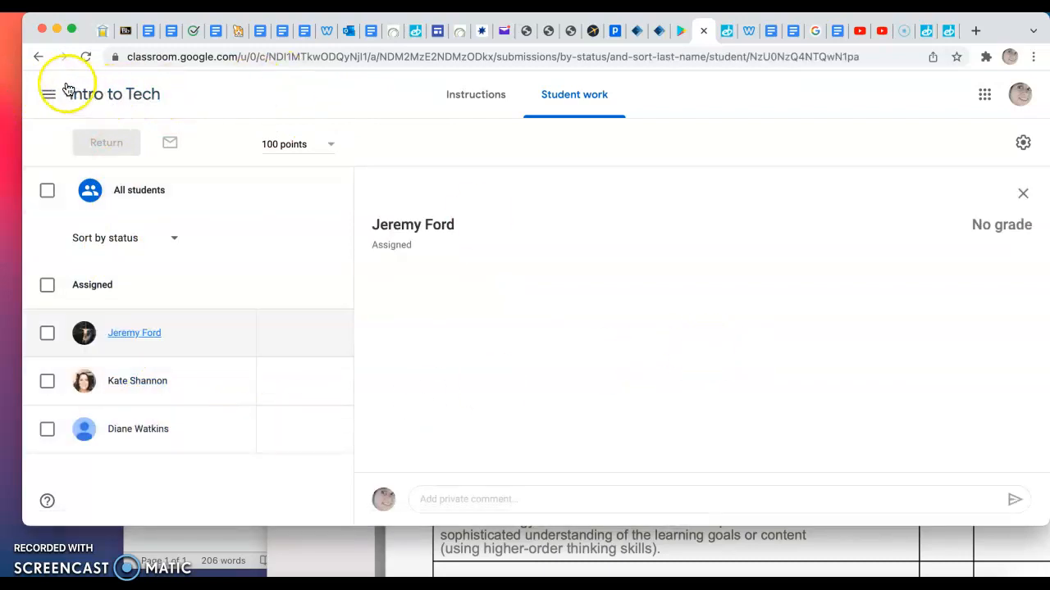
{"action": "left_click", "coordinate": [96, 95]}
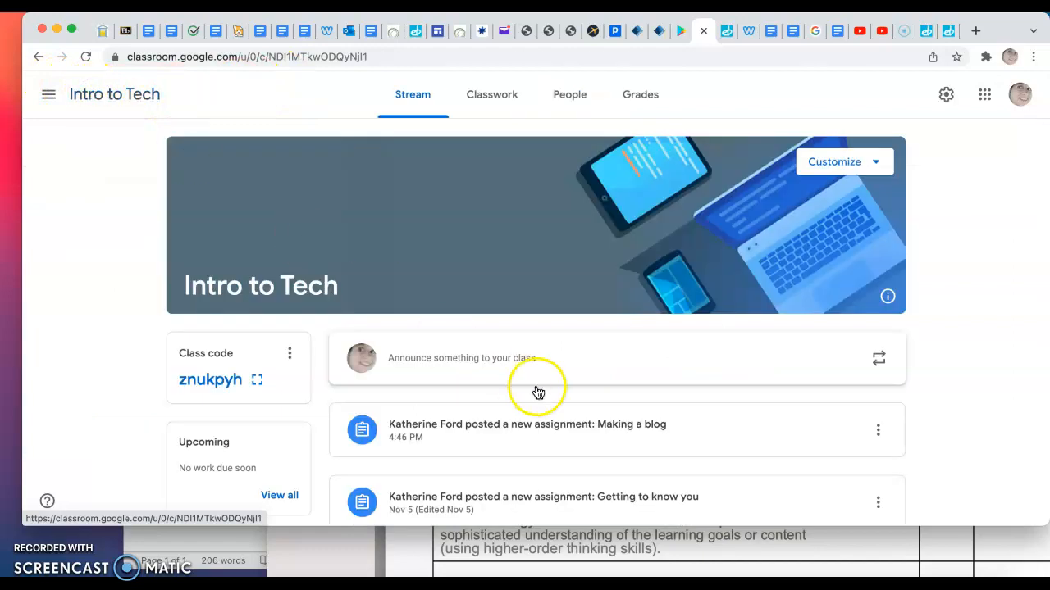
Create a new material in the Intro to Tech classwork and attach the copied blog post link
{"action": "left_click", "coordinate": [488, 94]}
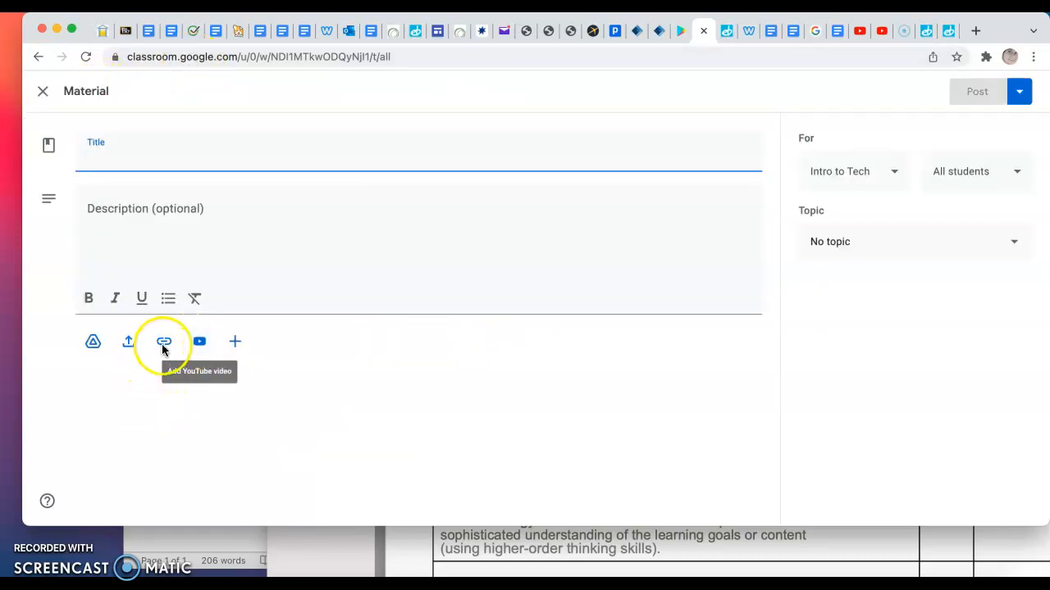
{"action": "left_click", "coordinate": [161, 342]}
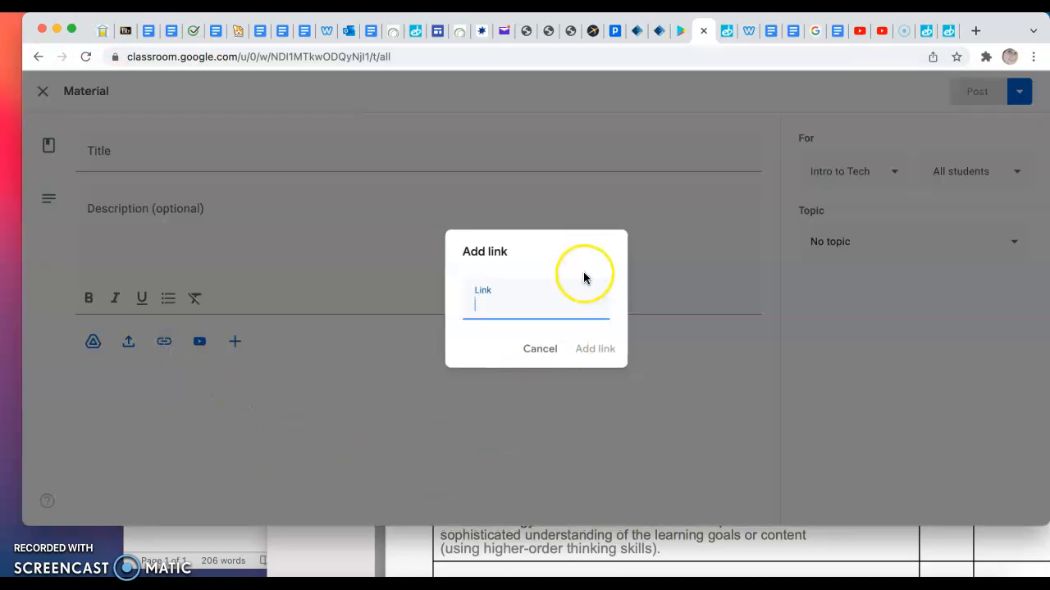
{"action": "key", "text": "super+v"}
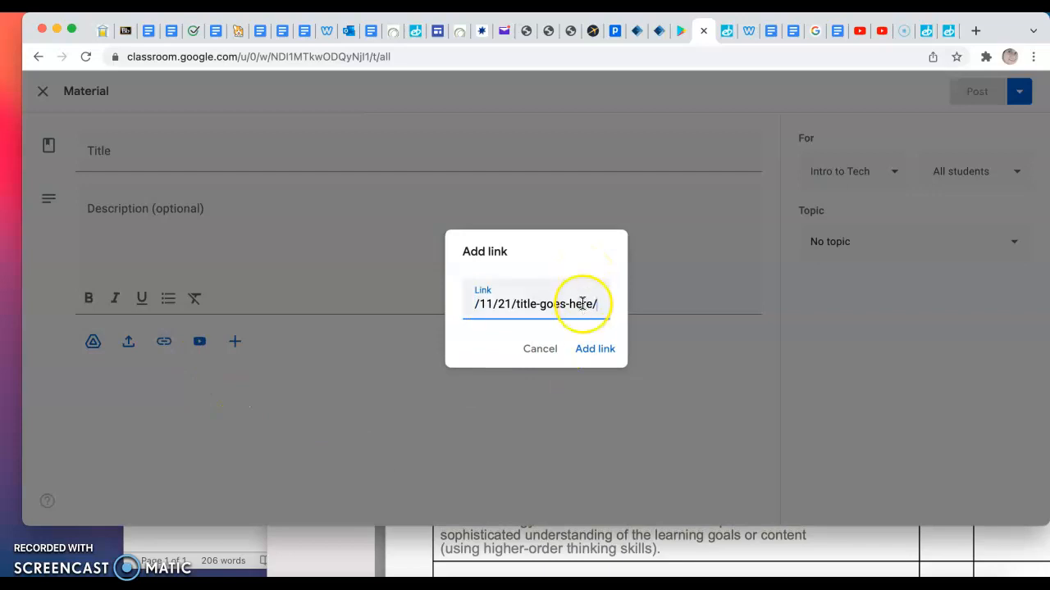
{"action": "left_click", "coordinate": [604, 350]}
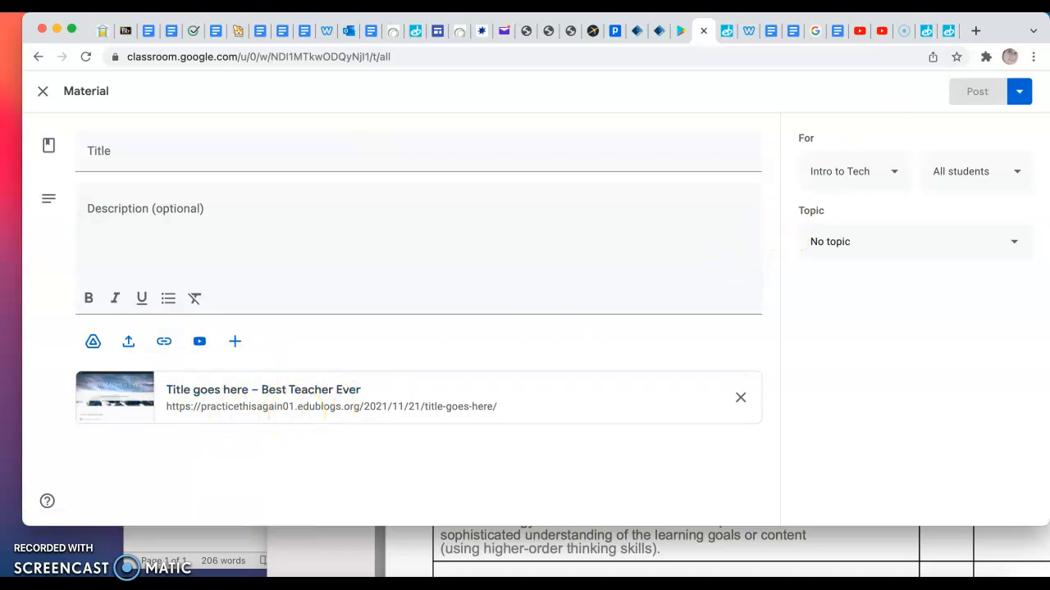
Switch back to Edublogs, leave the post editor for the list of posts and open the blog's comments
{"action": "left_click", "coordinate": [927, 33]}
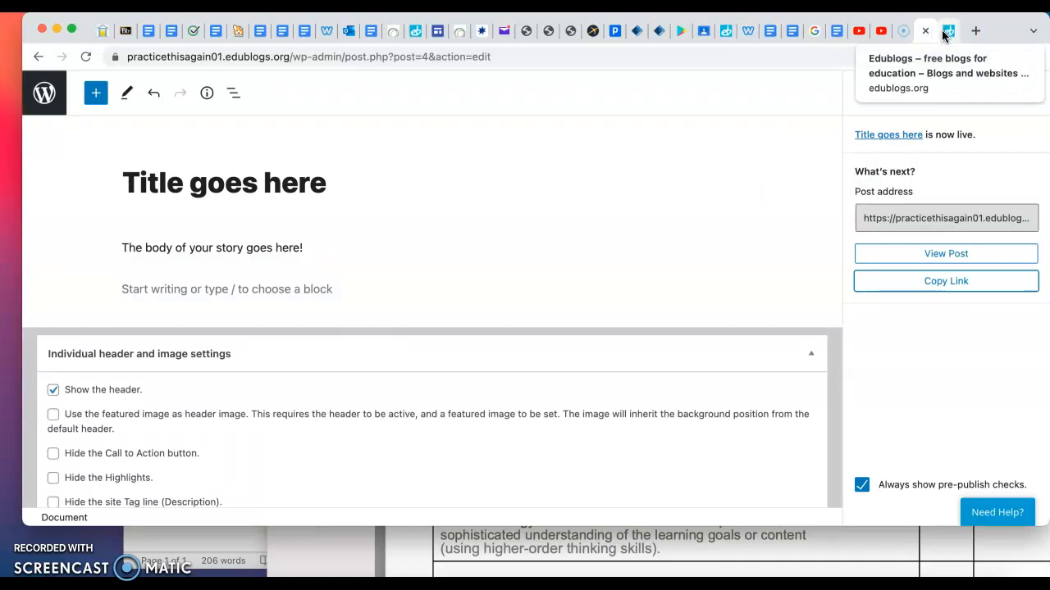
{"action": "scroll", "coordinate": [639, 340], "scroll_direction": "down", "scroll_amount": 3}
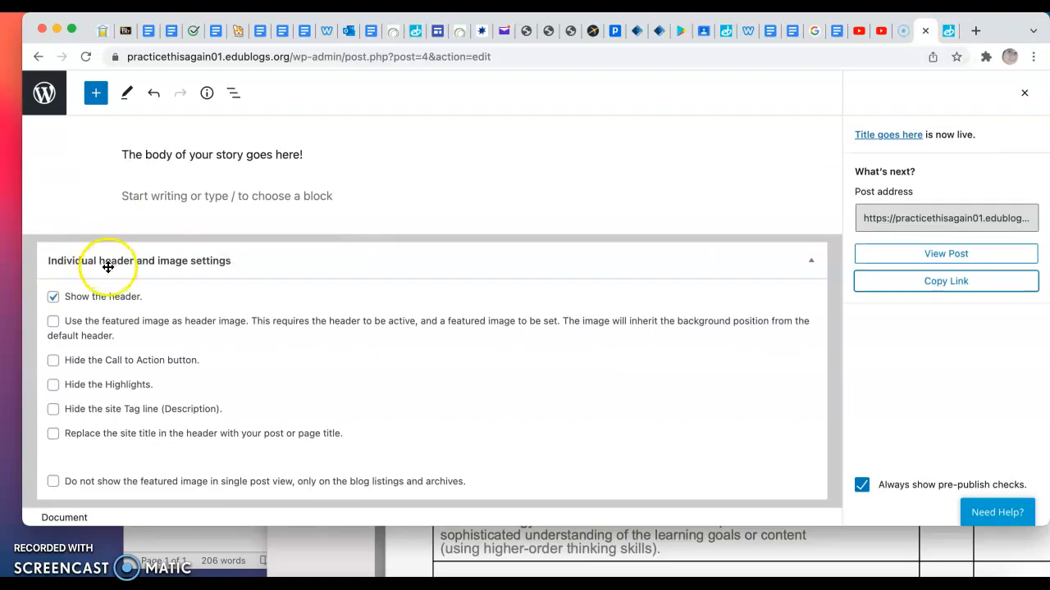
{"action": "left_click", "coordinate": [45, 92]}
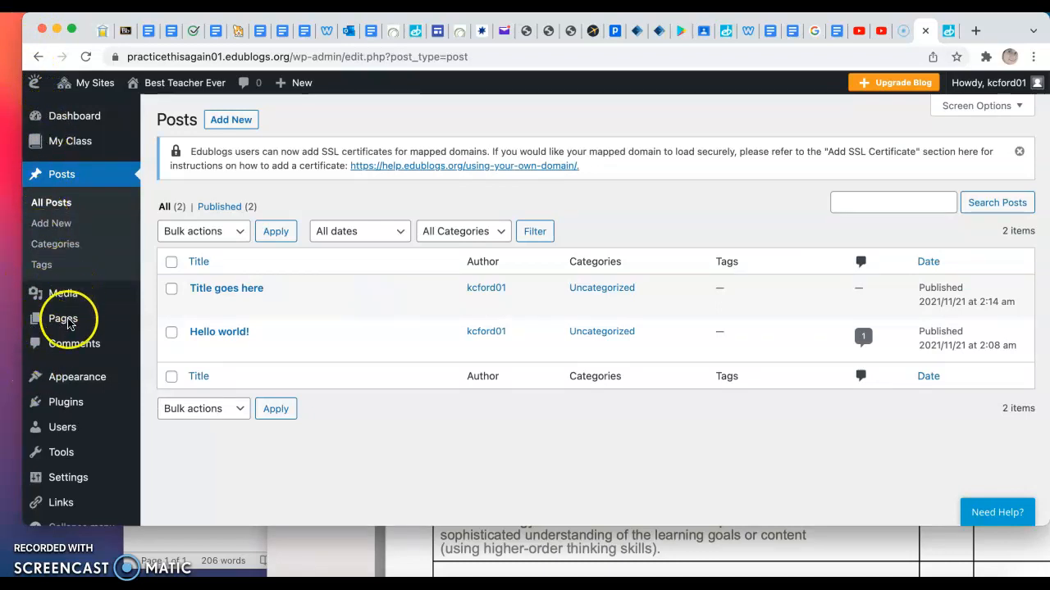
{"action": "left_click", "coordinate": [72, 344]}
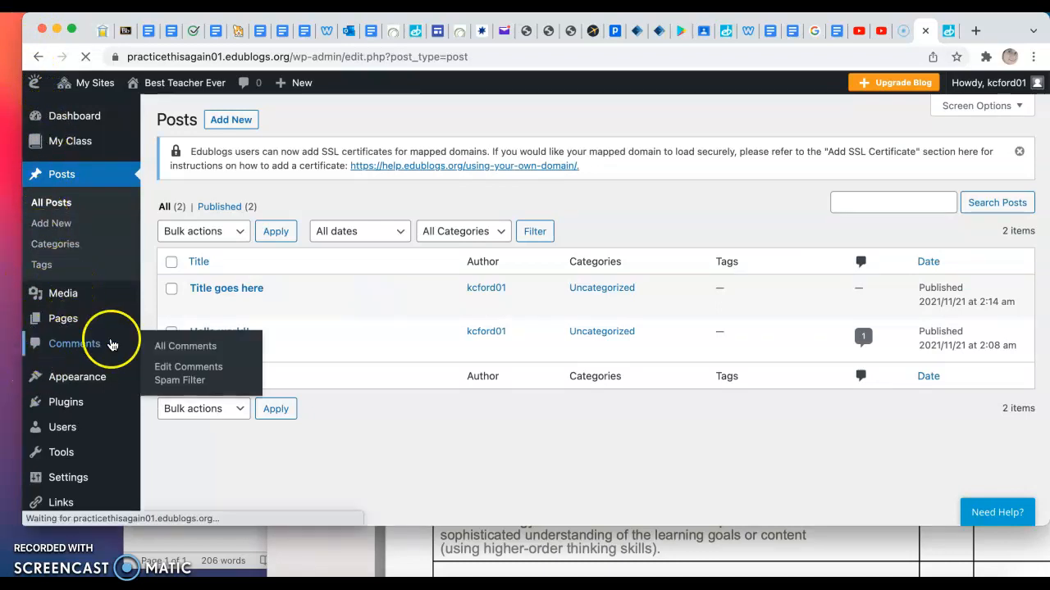